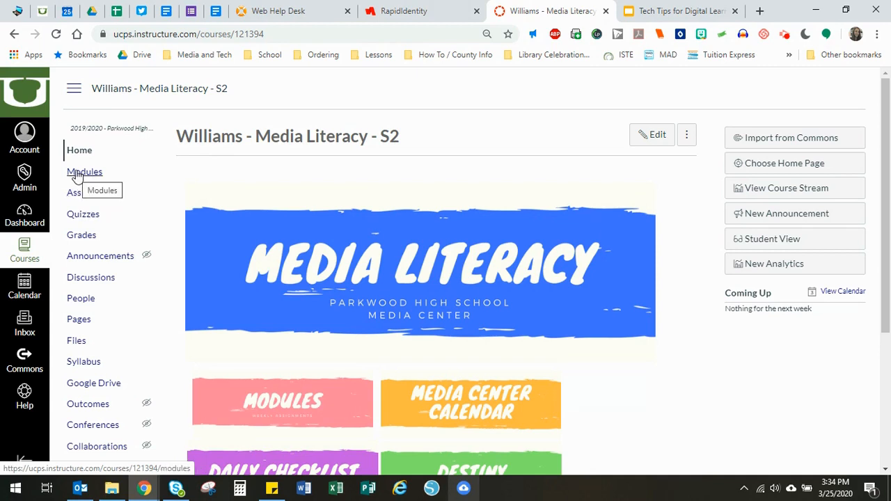
# Open the course's modules list and review the items in the Week 5 module
pyautogui.click(76, 175)
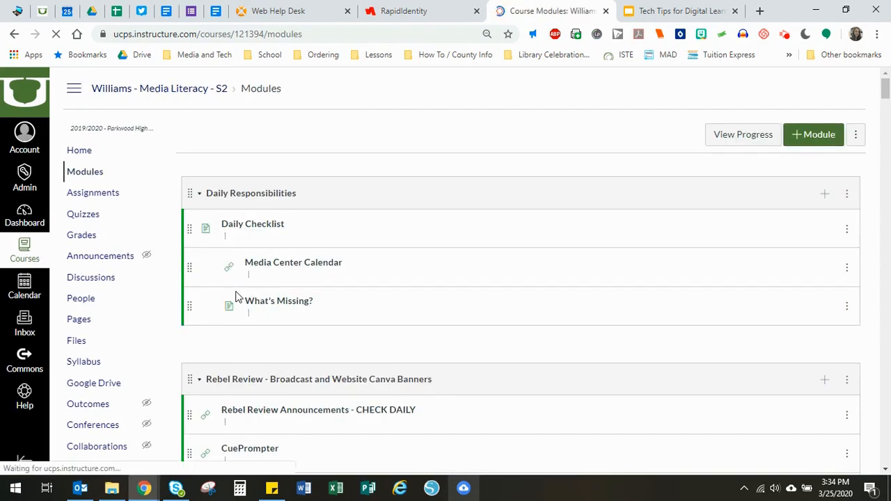
pyautogui.scroll(-4, 237, 297)
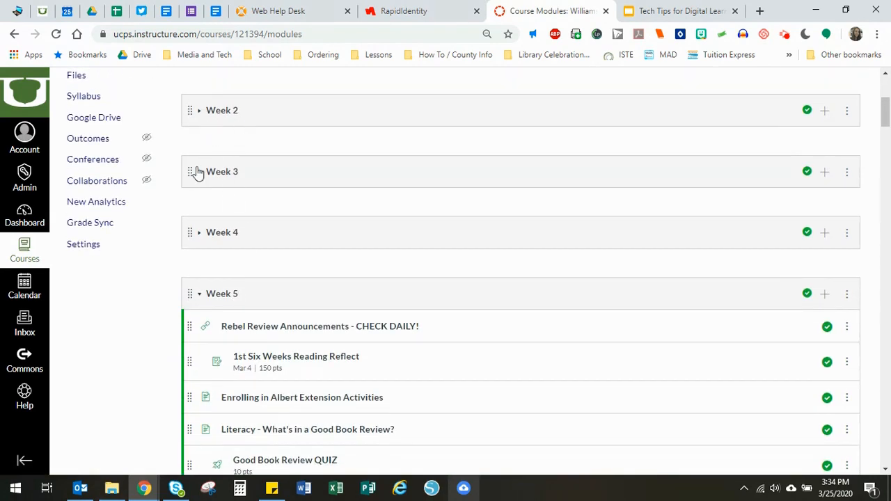
pyautogui.scroll(-3, 284, 266)
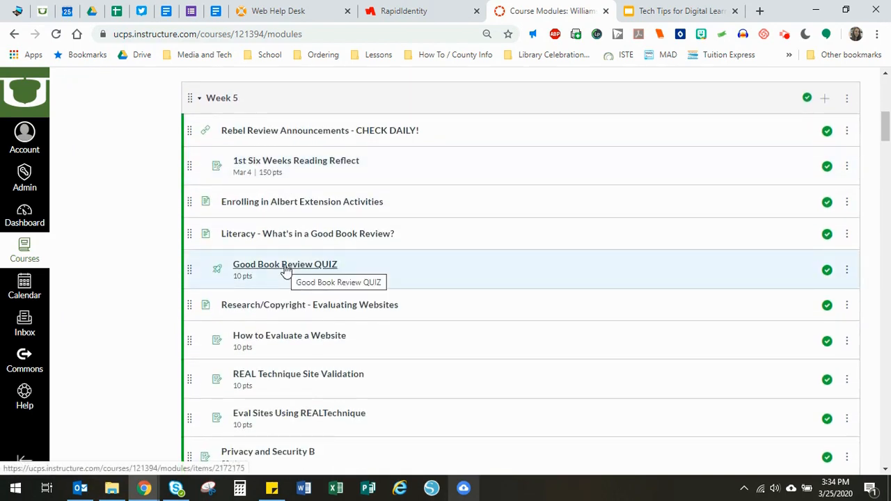
pyautogui.scroll(2, 294, 237)
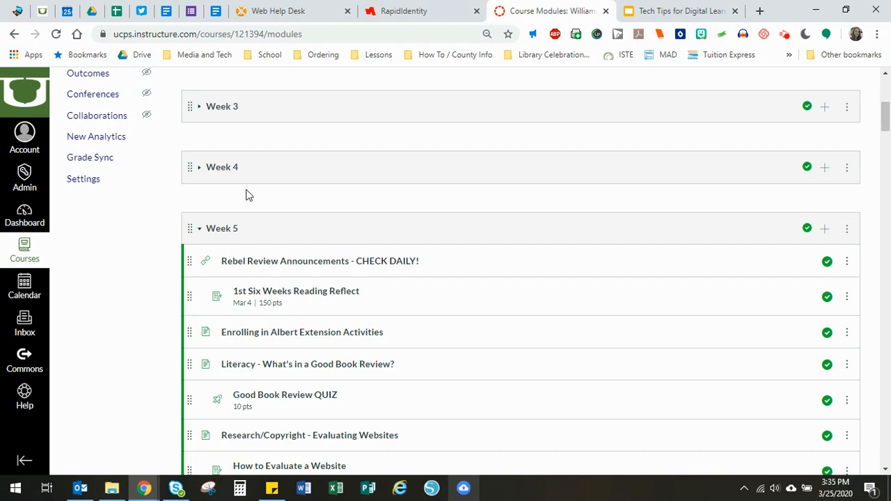
pyautogui.scroll(-1, 246, 195)
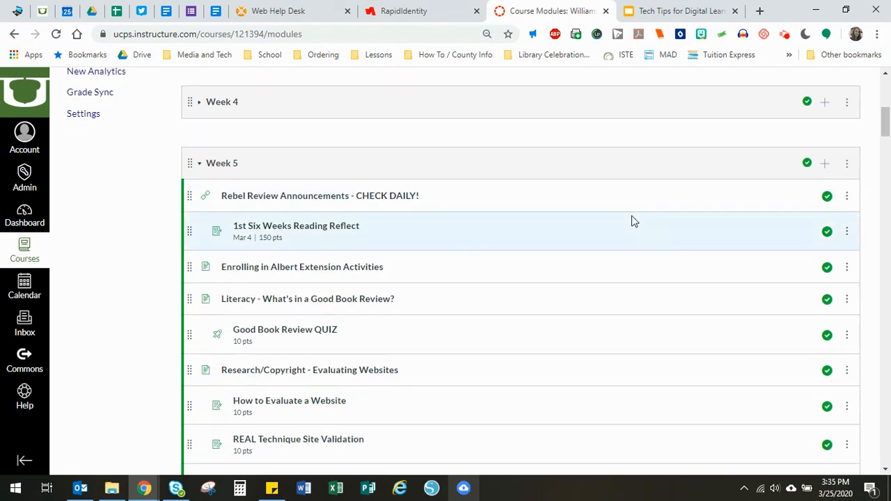
pyautogui.scroll(-1, 631, 220)
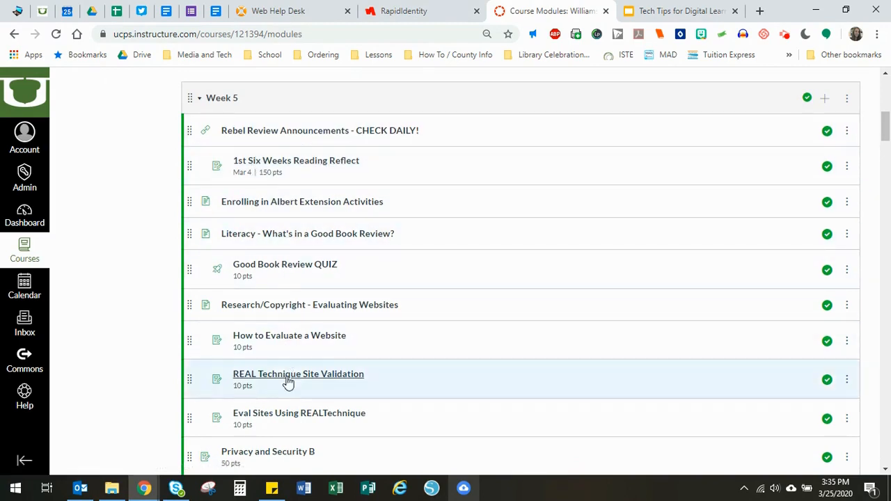
pyautogui.scroll(-2, 278, 382)
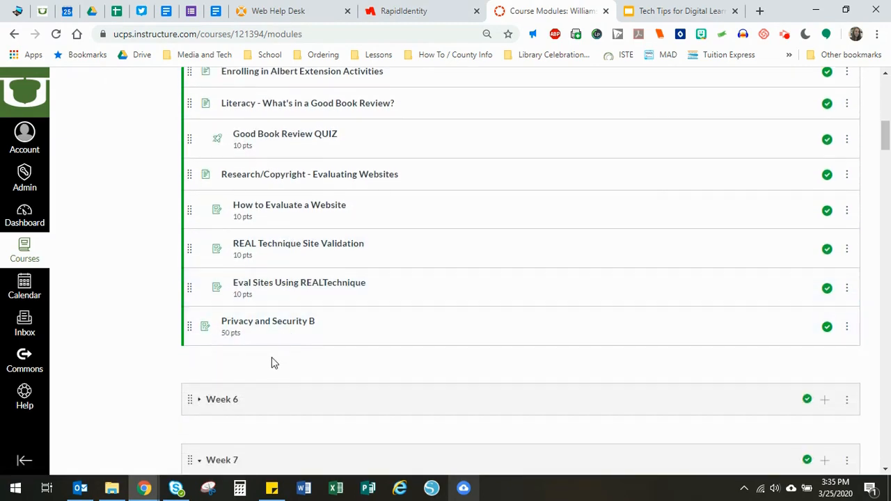
# Start adding a new quiz named "Quiz to Delete" to the Old Activities module
pyautogui.scroll(-20, 271, 357)
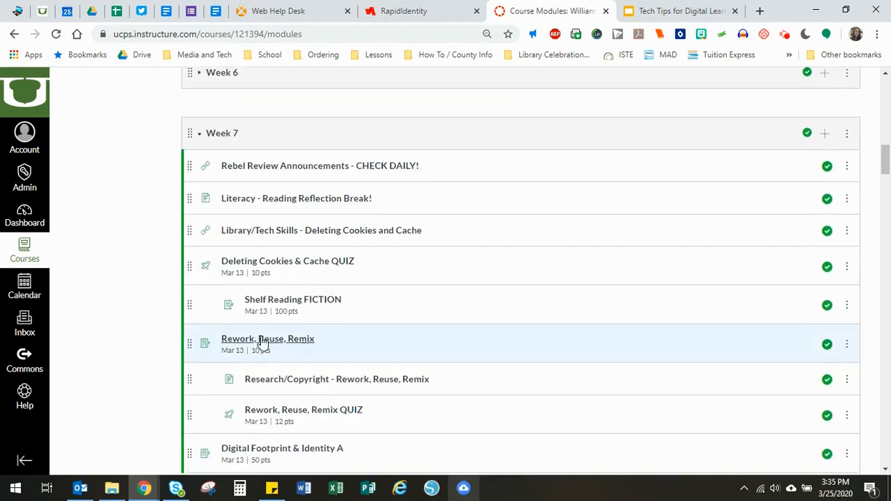
pyautogui.scroll(-10, 529, 317)
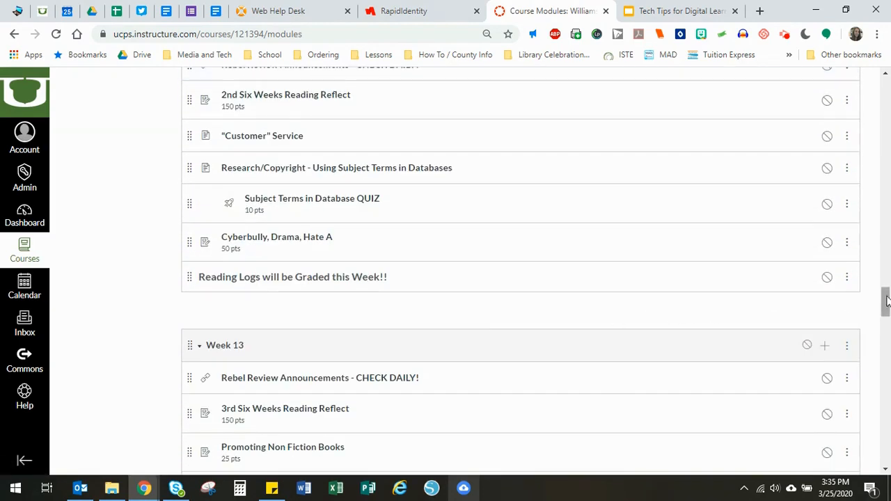
pyautogui.scroll(-15, 801, 348)
pyautogui.scroll(2, 599, 332)
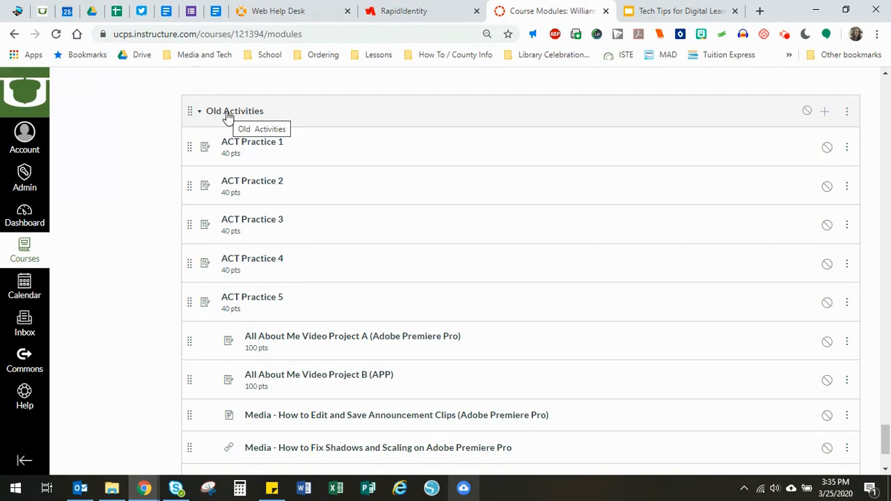
pyautogui.click(825, 113)
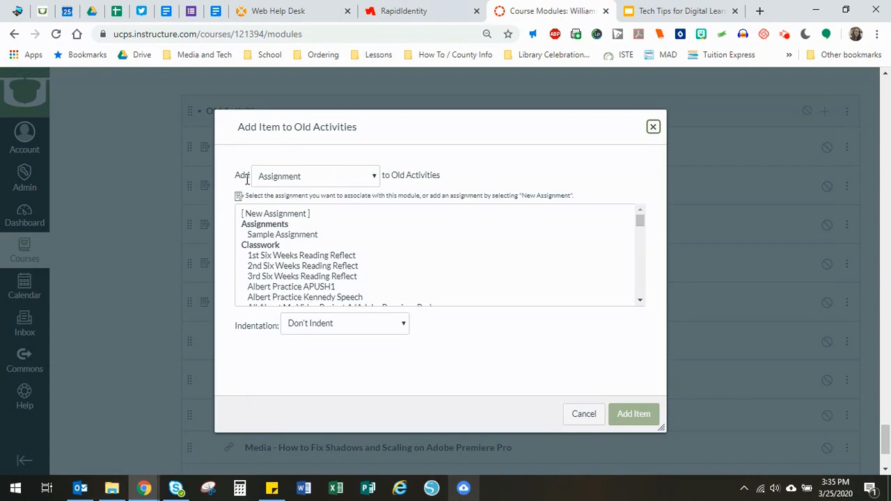
pyautogui.click(375, 178)
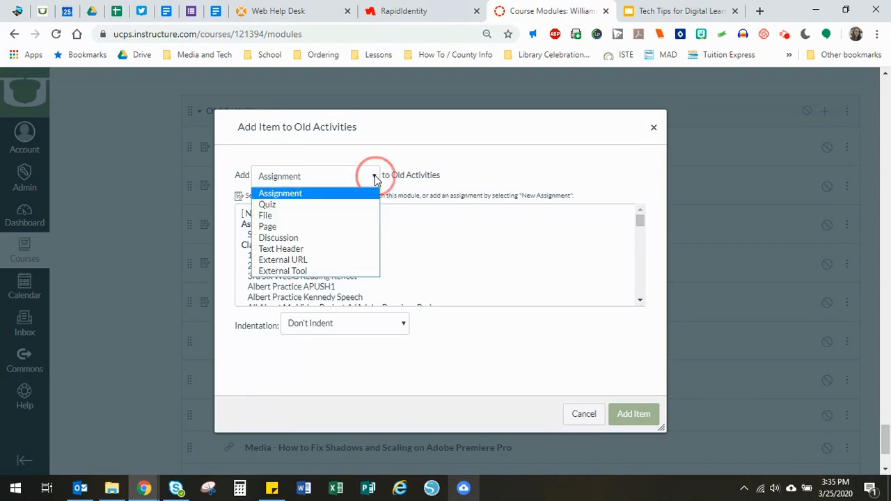
pyautogui.click(294, 205)
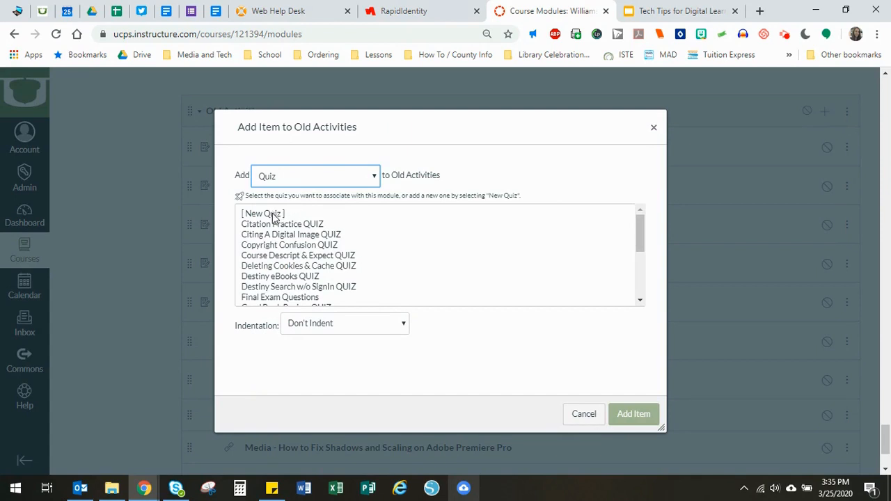
pyautogui.click(274, 218)
pyautogui.click(332, 326)
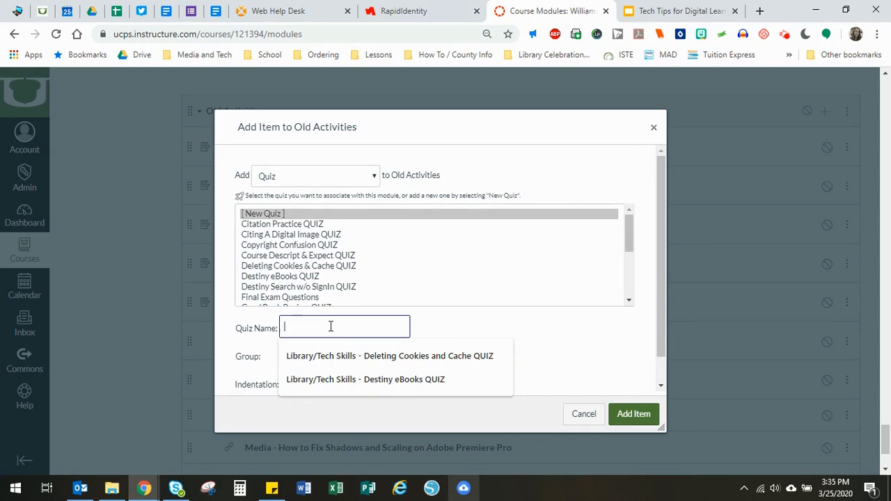
pyautogui.write('Quiz to Delete')
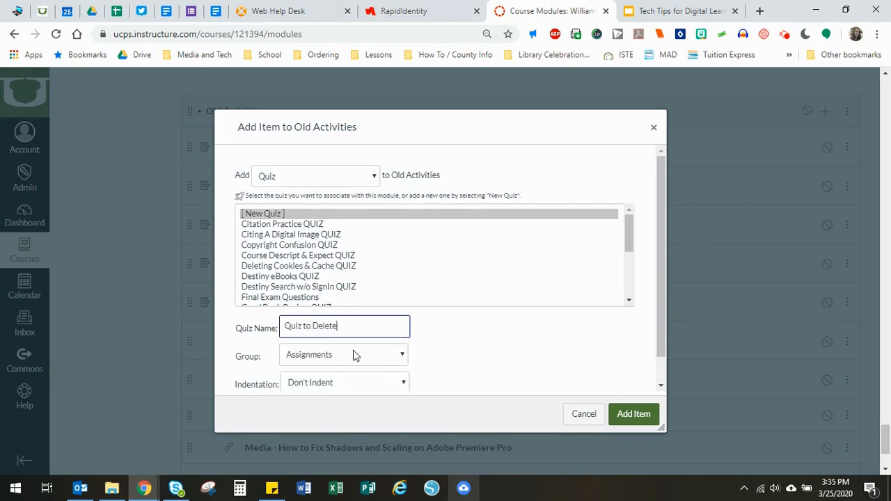
# Assign the new quiz to the Quiz group, keep it unindented, and add it to the module
pyautogui.click(332, 364)
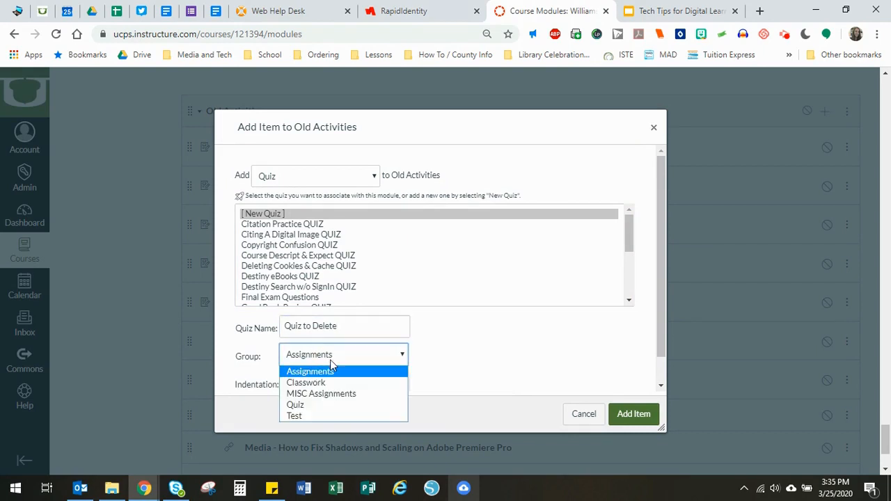
pyautogui.click(312, 405)
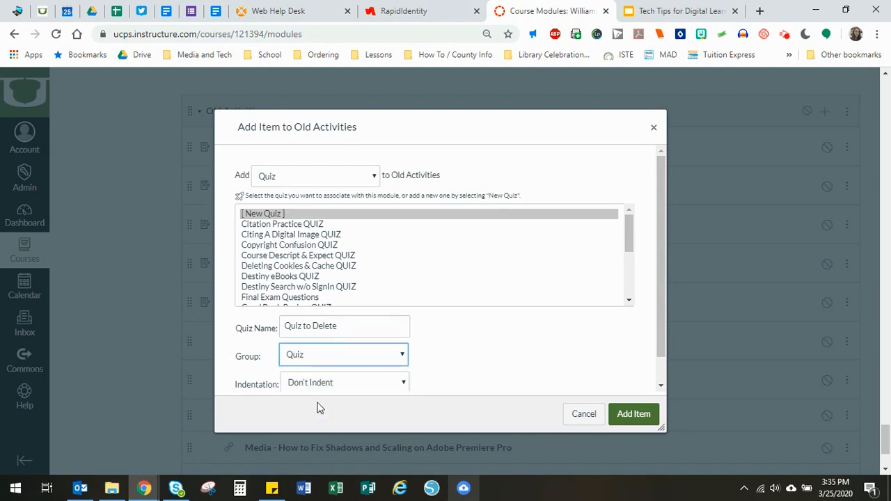
pyautogui.scroll(-2, 404, 367)
pyautogui.click(351, 356)
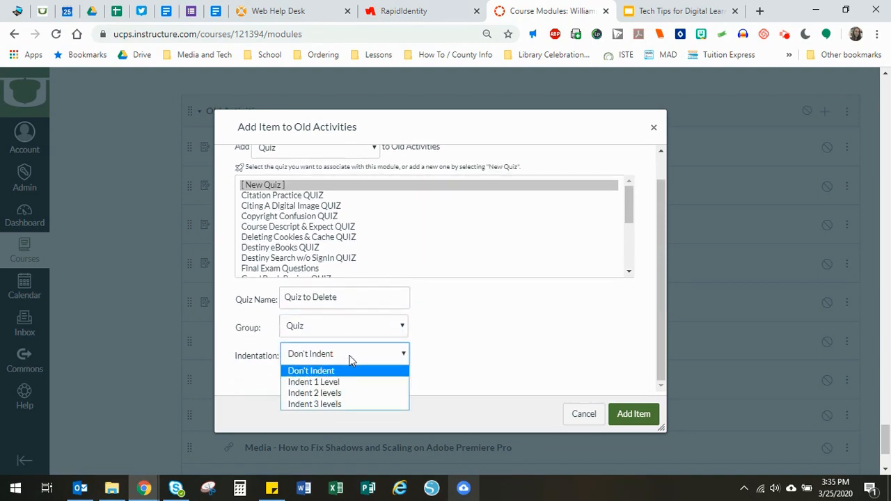
pyautogui.click(350, 359)
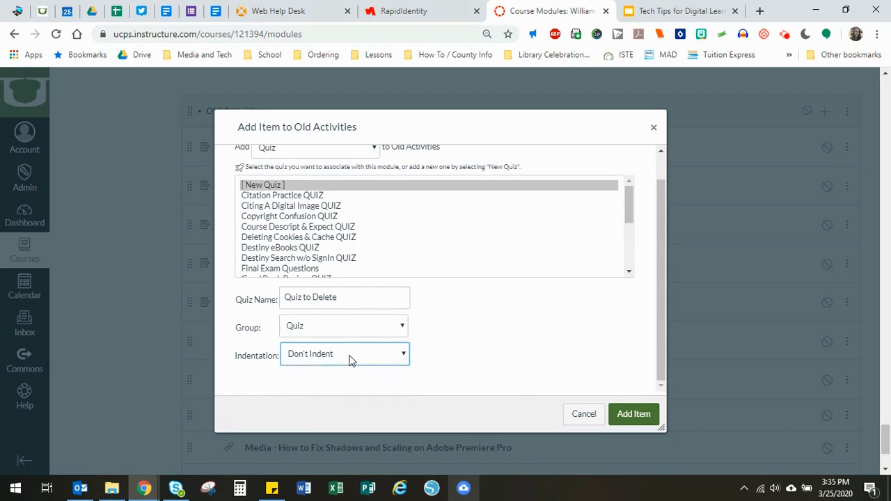
pyautogui.click(639, 418)
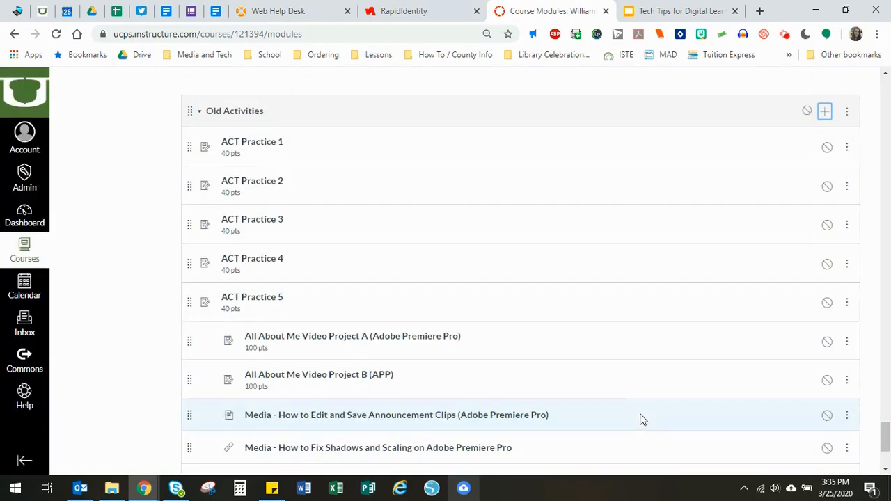
# Open Quiz to Delete for editing and enter "General Directions" as the quiz instructions
pyautogui.scroll(-2, 446, 348)
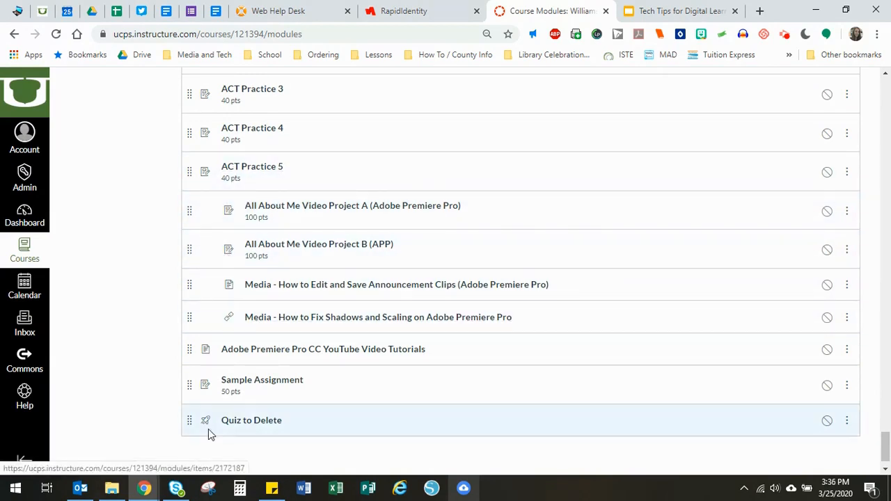
pyautogui.click(243, 421)
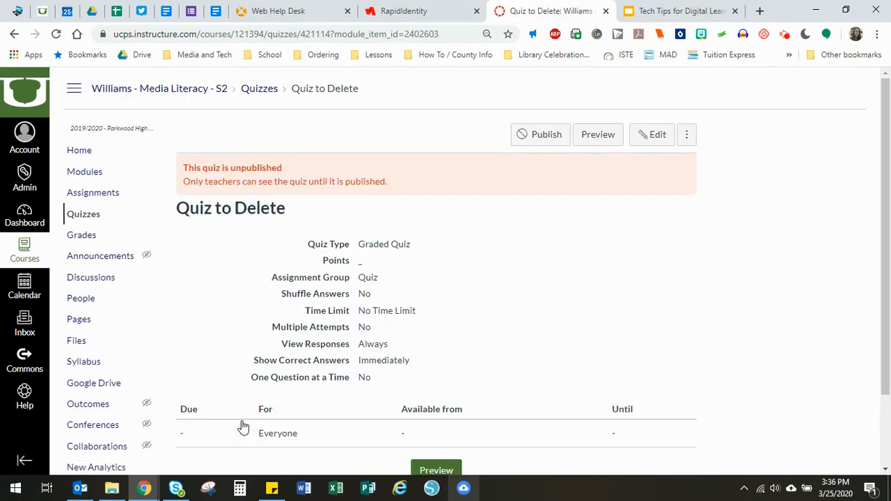
pyautogui.scroll(-1, 591, 312)
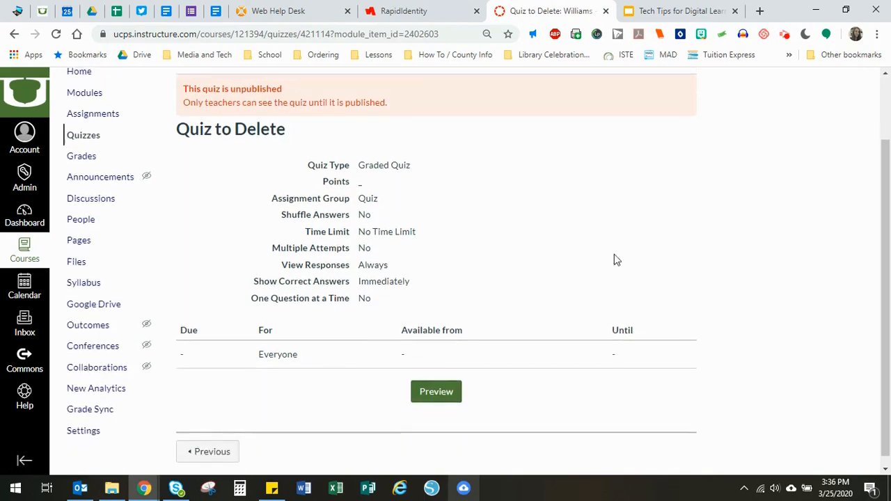
pyautogui.scroll(1, 591, 313)
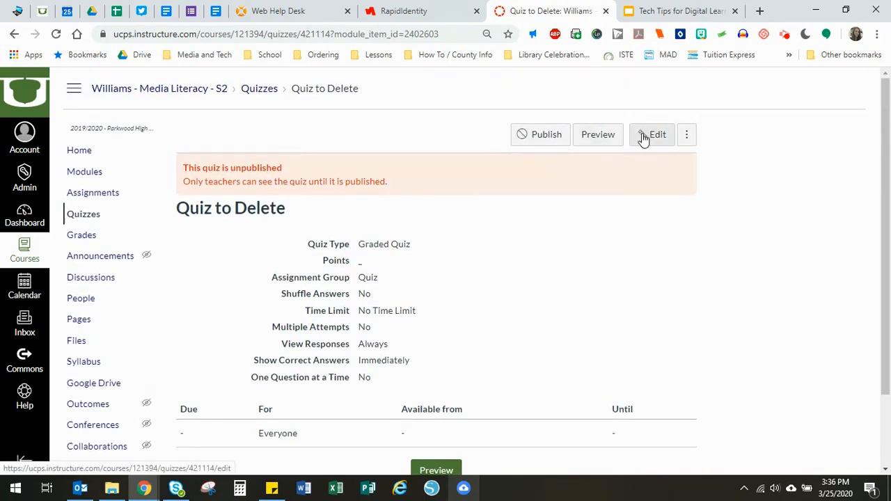
pyautogui.click(644, 139)
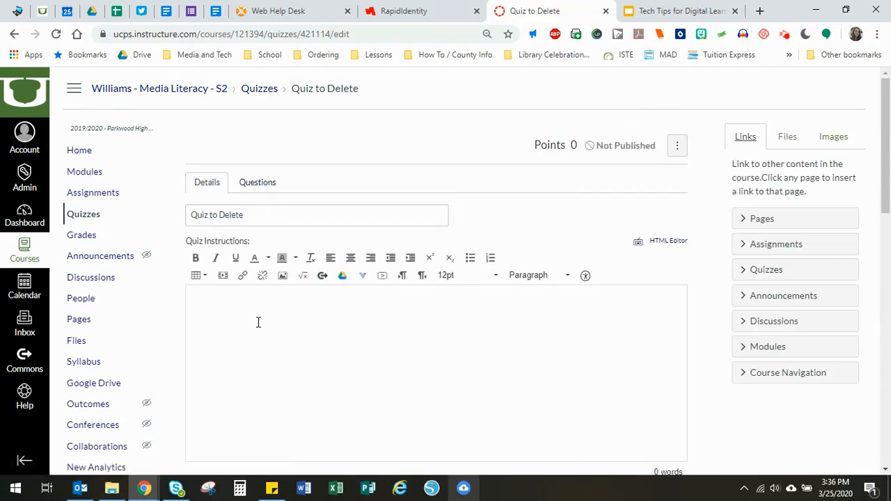
pyautogui.click(257, 322)
pyautogui.write('General Directions')
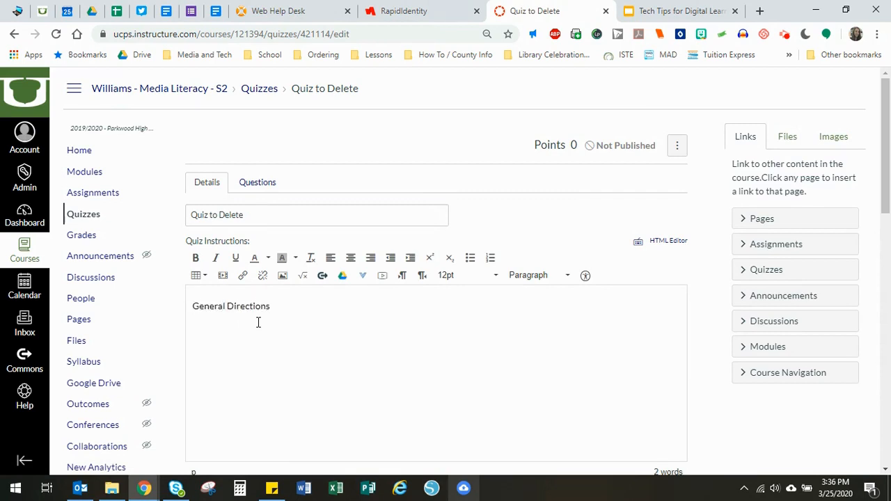
# Add a new Multiple Choice question titled "Quiz to Delete 1" to the quiz
pyautogui.click(255, 188)
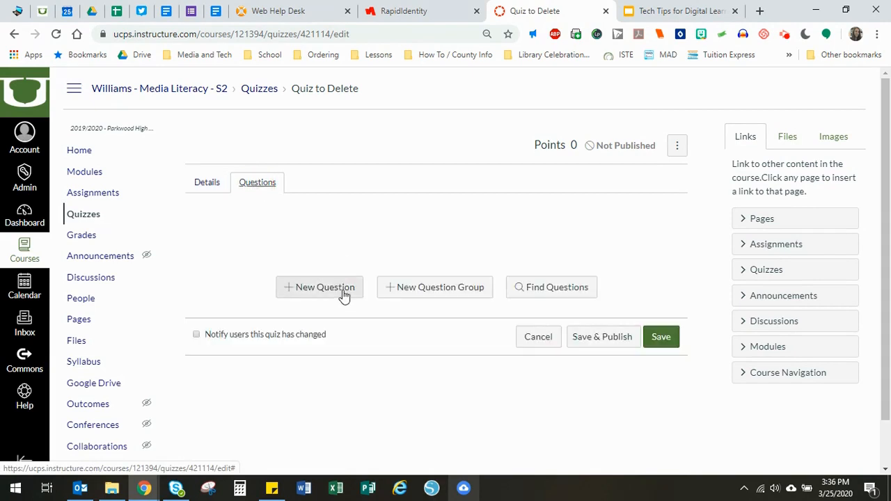
pyautogui.click(321, 288)
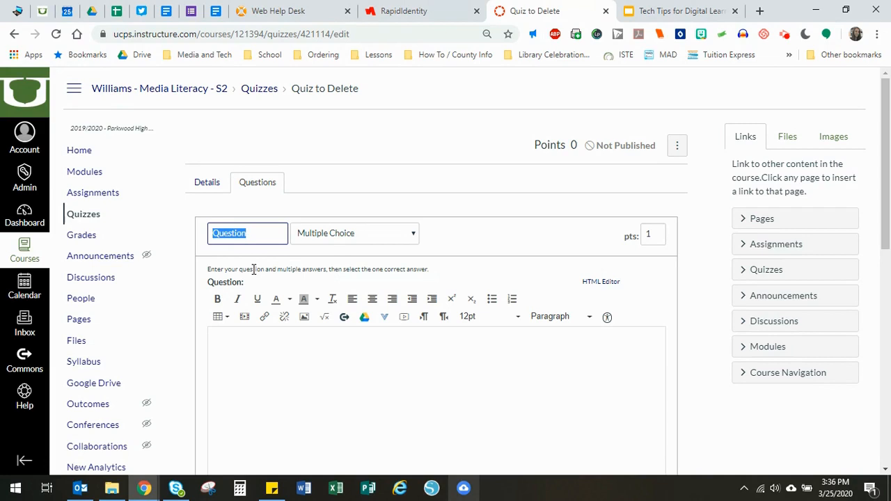
pyautogui.write('Quiz to Delete 1')
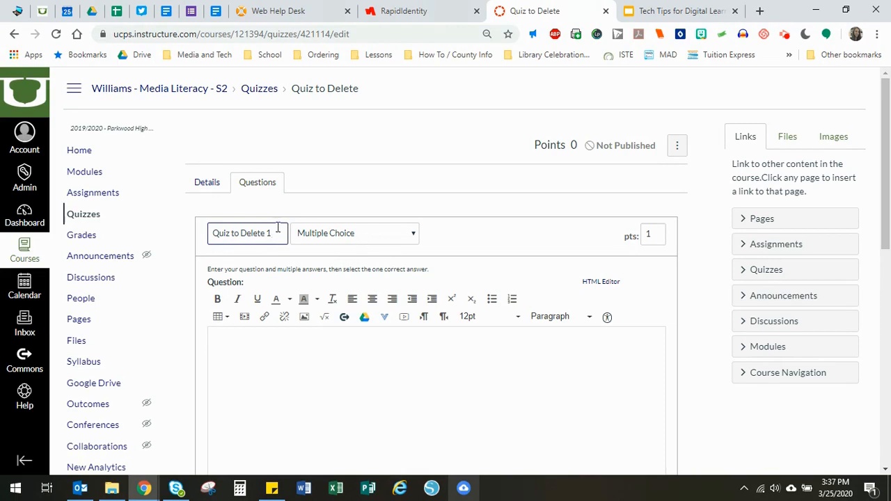
pyautogui.click(350, 236)
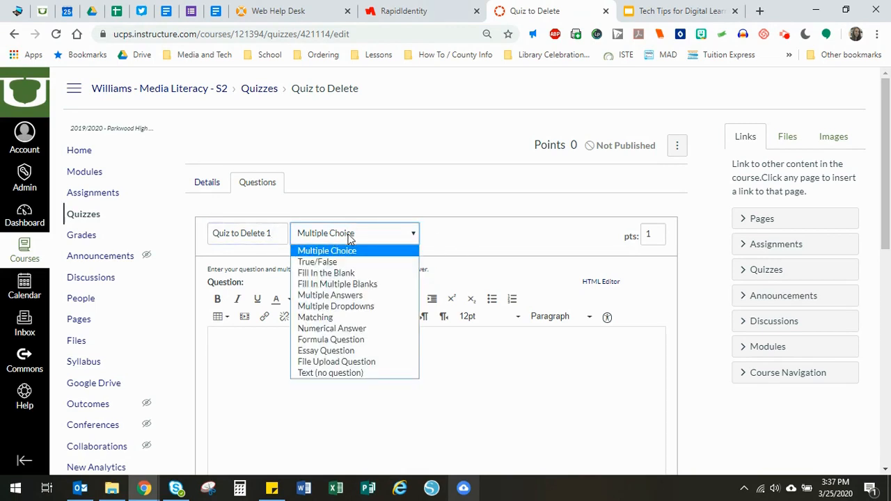
pyautogui.click(349, 255)
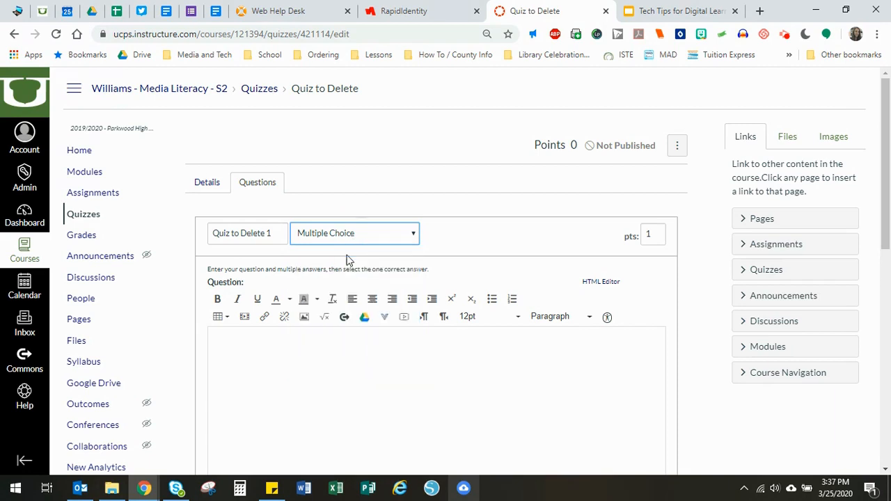
# Keep the question at 1 point and enter "Do you think the answer is A, B or C?" as its text
pyautogui.click(647, 234)
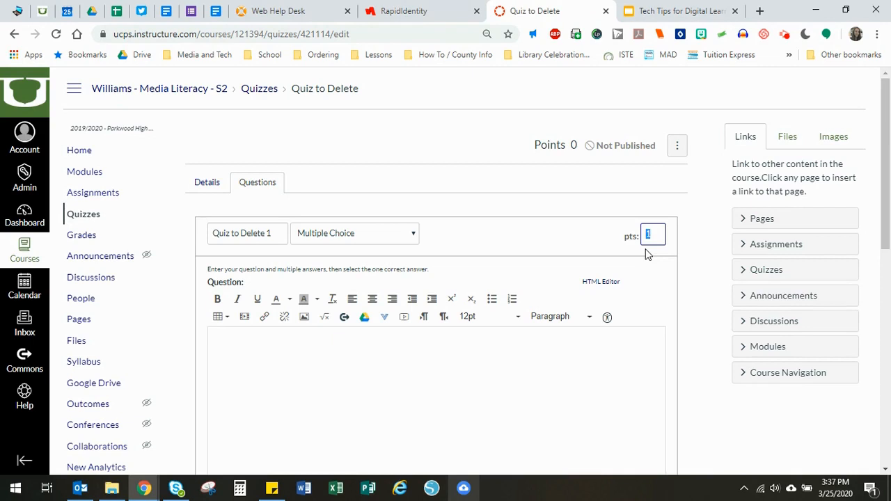
pyautogui.click(447, 365)
pyautogui.write('Do you think the answer is A, B or C?')
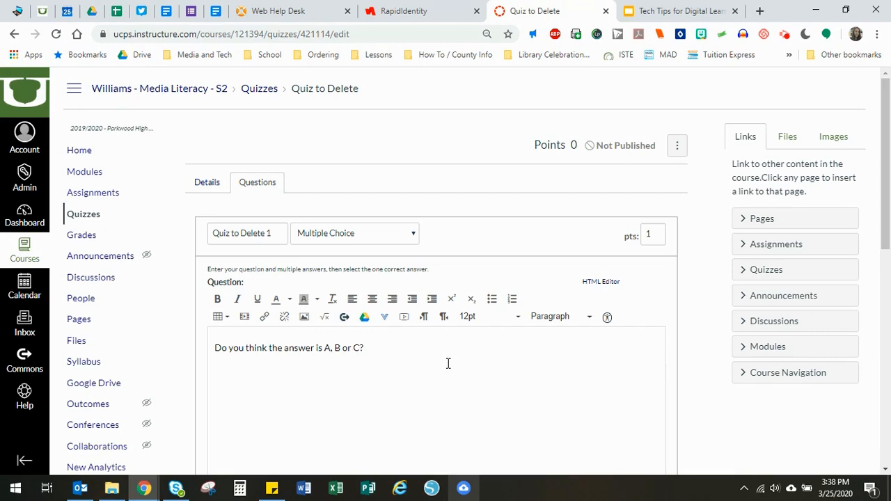
# Enter "A answer", "b answer" and "c answer" as the first three answers and mark "b answer" as the correct one
pyautogui.scroll(-4, 448, 363)
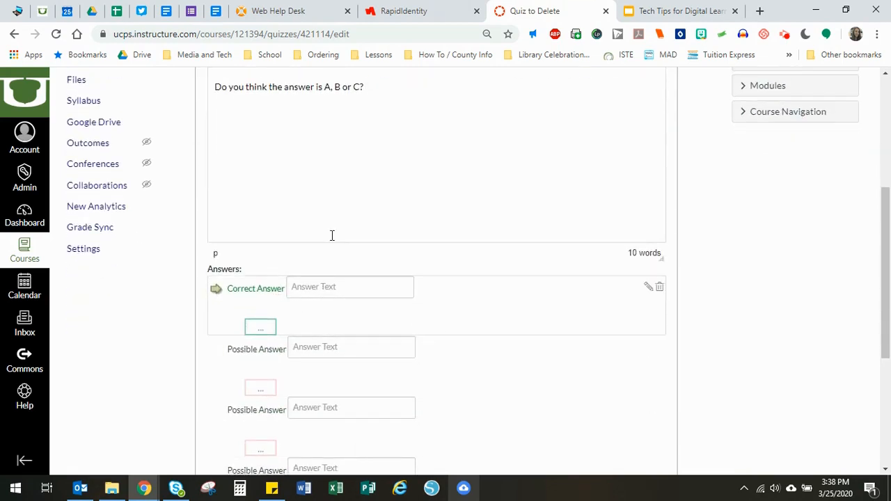
pyautogui.click(333, 288)
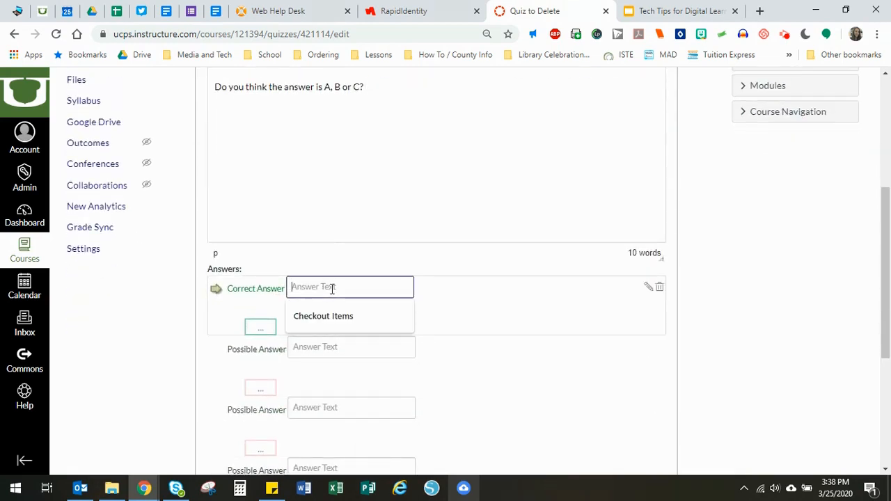
pyautogui.write('A answer')
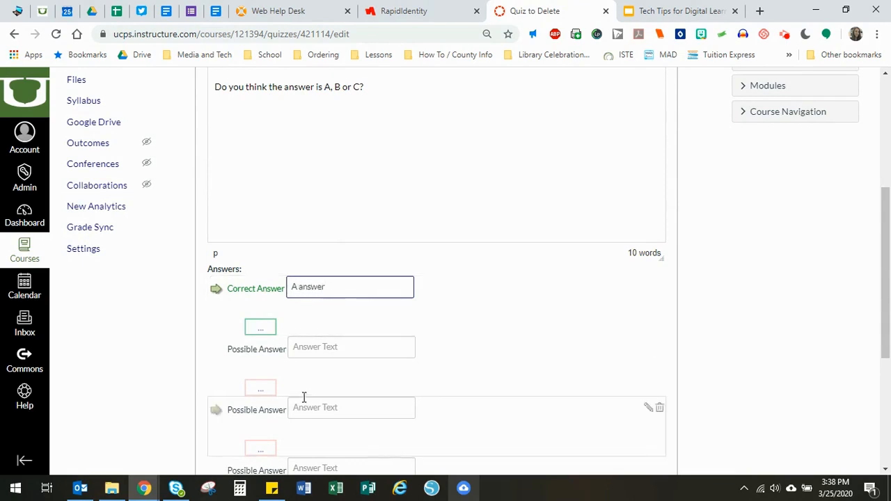
pyautogui.click(337, 352)
pyautogui.write('b an')
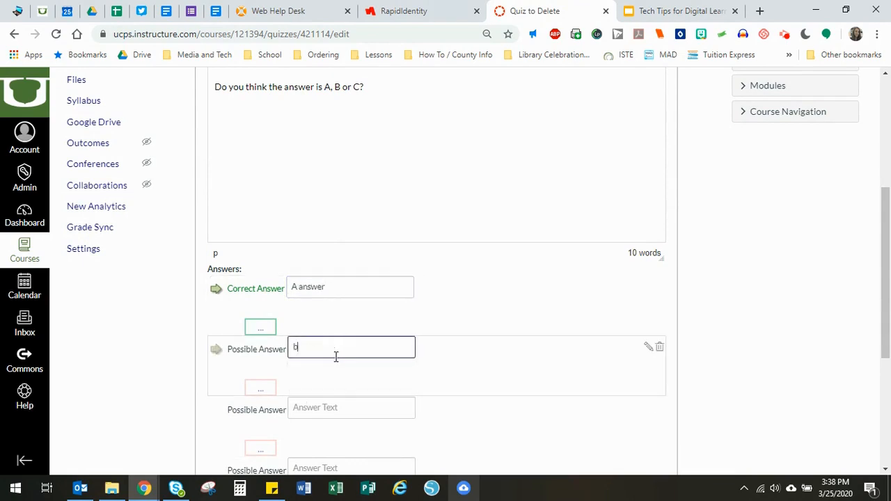
pyautogui.press('BackSpace')
pyautogui.press('BackSpace')
pyautogui.write('answer')
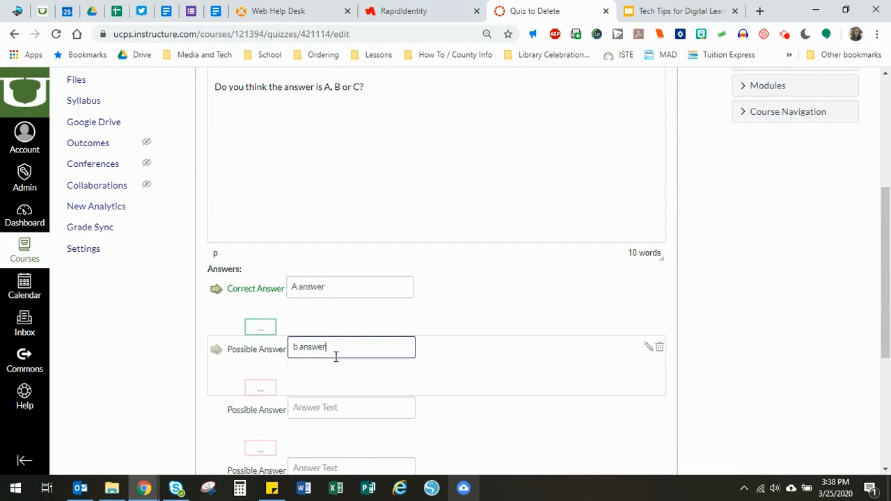
pyautogui.click(373, 410)
pyautogui.write('c answer')
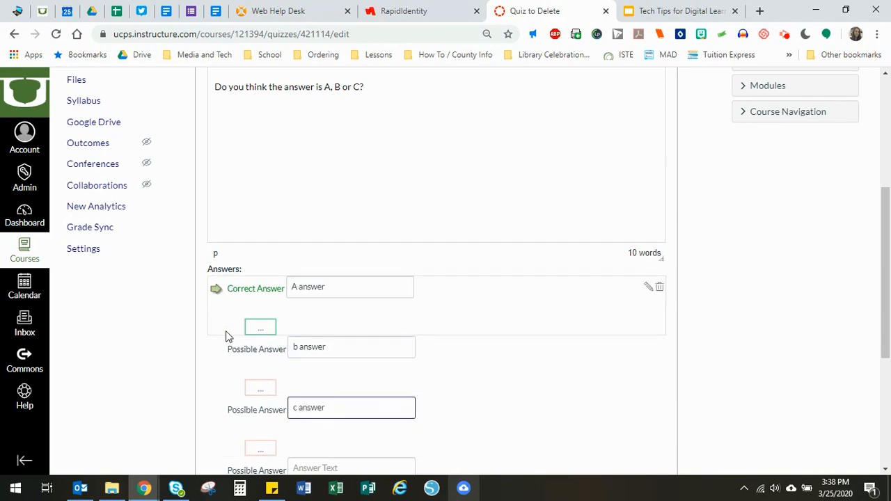
pyautogui.click(216, 354)
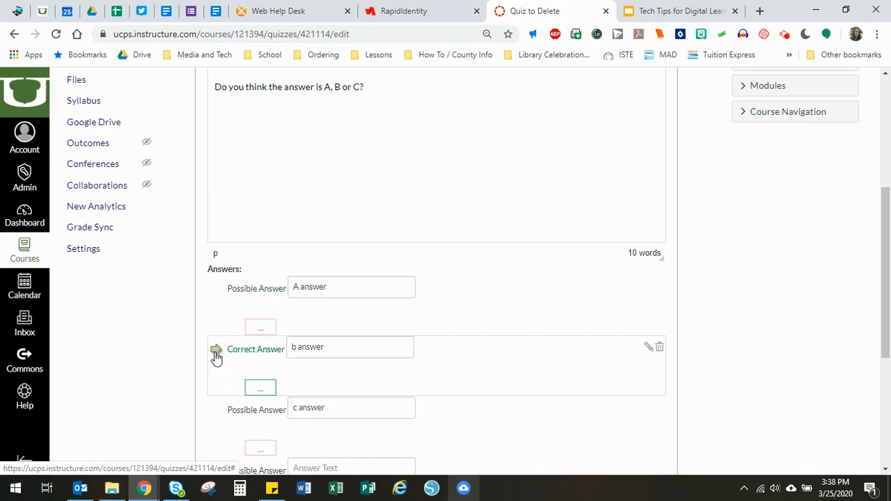
# Open the question's correct-answer comment editor to view it and close it without entering a comment
pyautogui.scroll(-2, 216, 357)
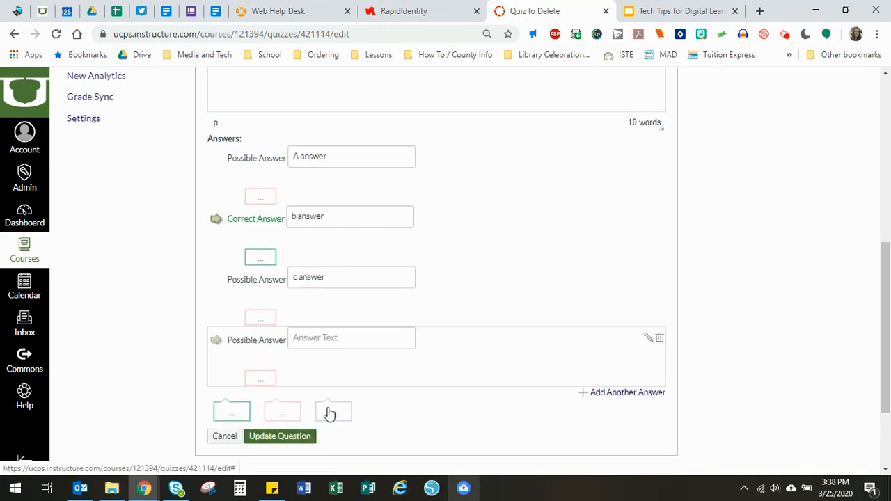
pyautogui.click(232, 416)
pyautogui.scroll(-3, 240, 409)
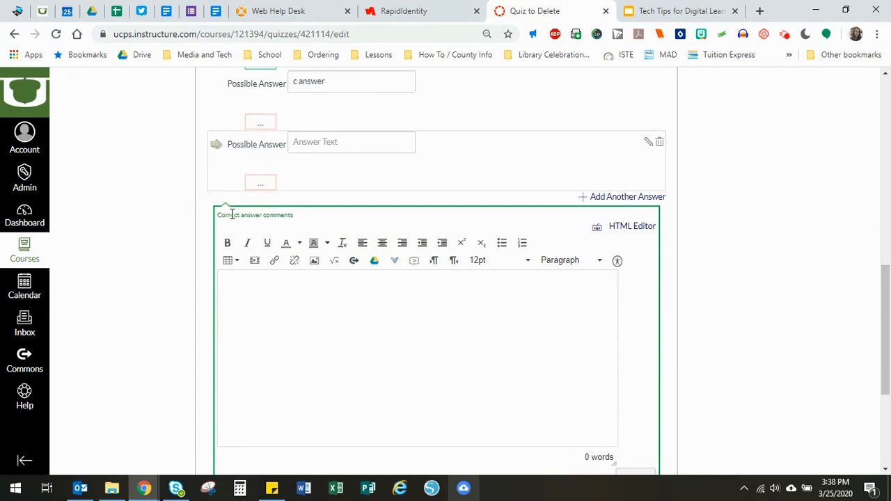
pyautogui.scroll(-3, 635, 313)
pyautogui.click(634, 350)
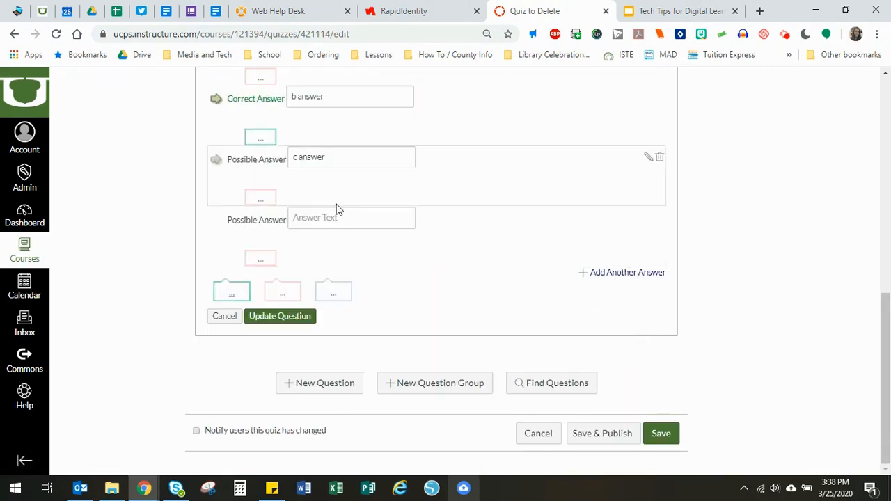
# Add the wrong-answer comment "Nice try but asdlkfja;skdfj; aks" and update the question
pyautogui.scroll(1, 280, 298)
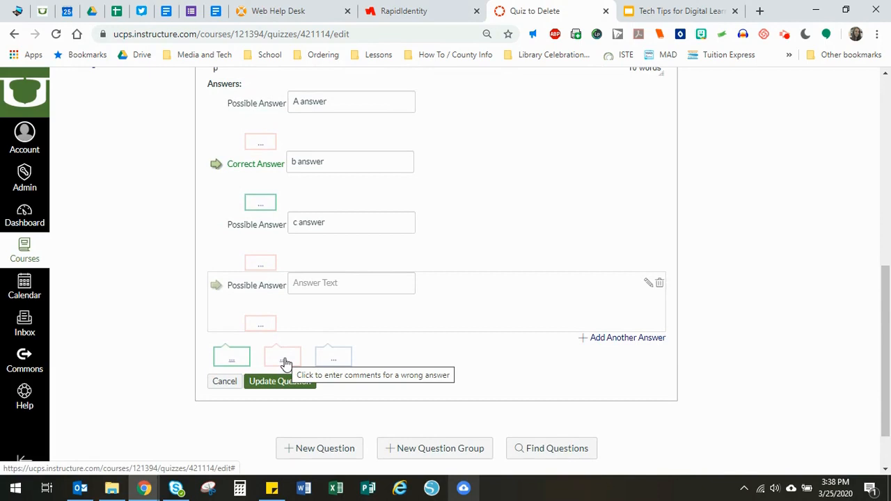
pyautogui.click(284, 363)
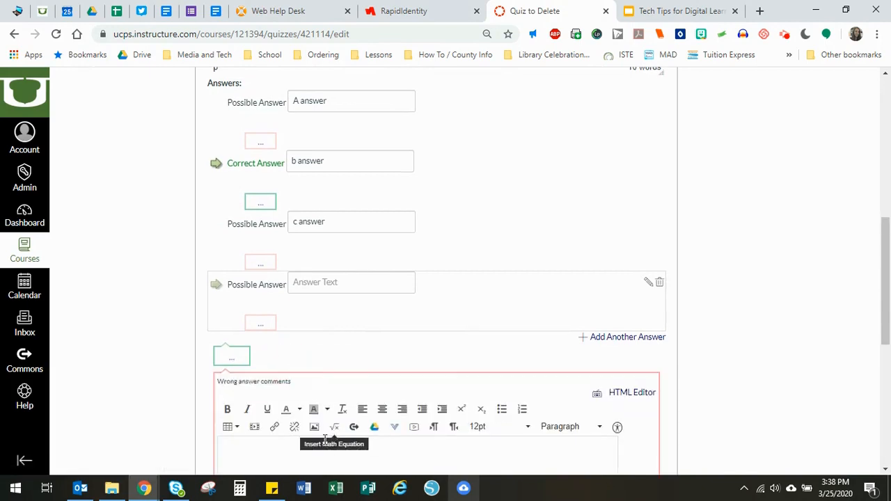
pyautogui.scroll(-1, 314, 425)
pyautogui.click(318, 412)
pyautogui.write('Ni')
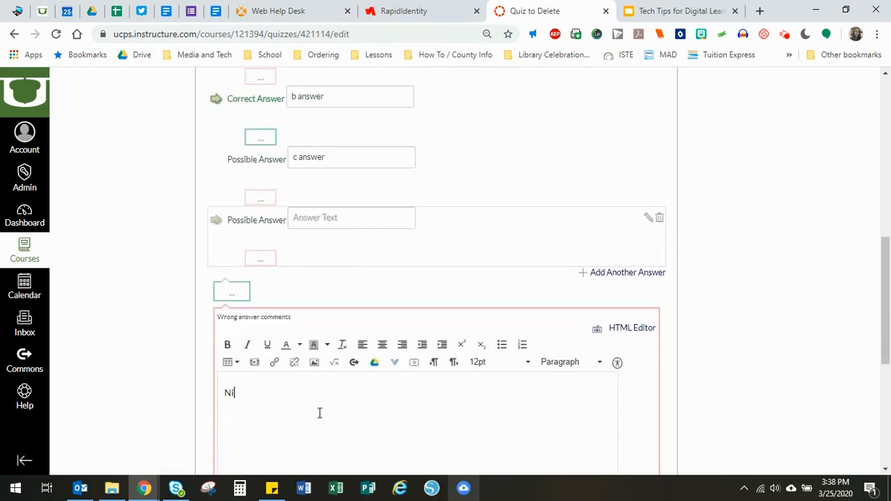
pyautogui.write('ce try but asdlkfja;skdfj; aks')
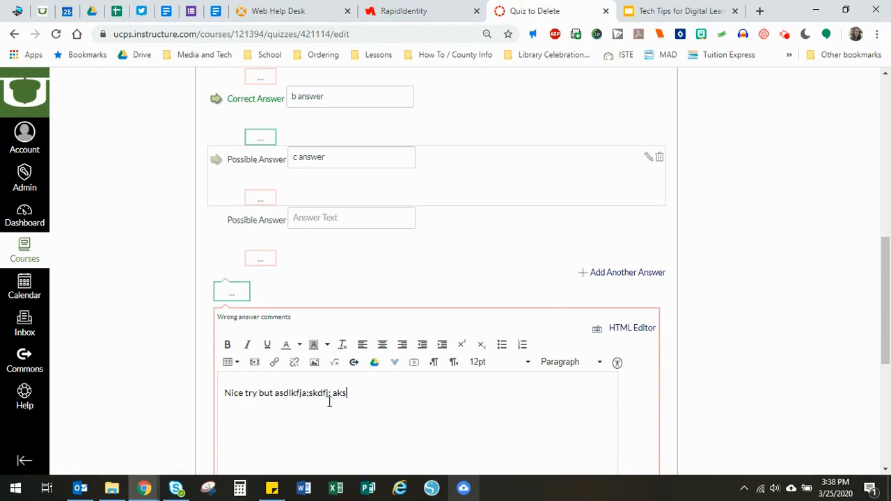
pyautogui.scroll(-4, 348, 395)
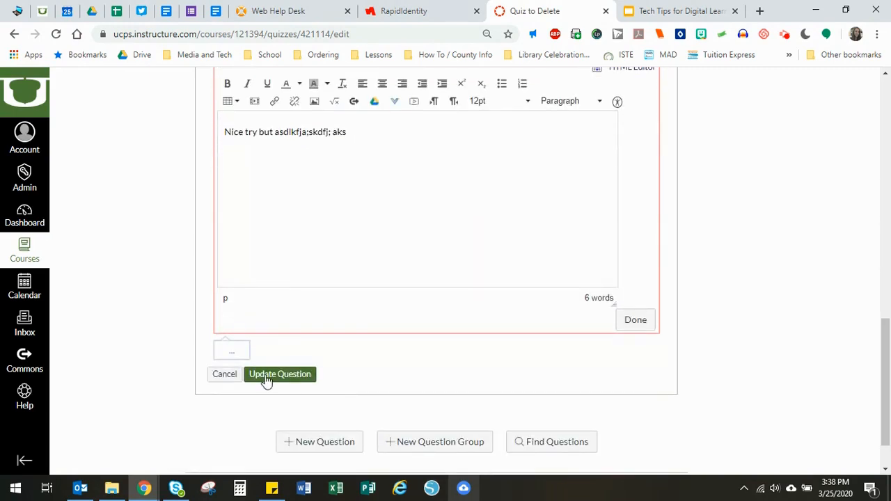
pyautogui.click(649, 325)
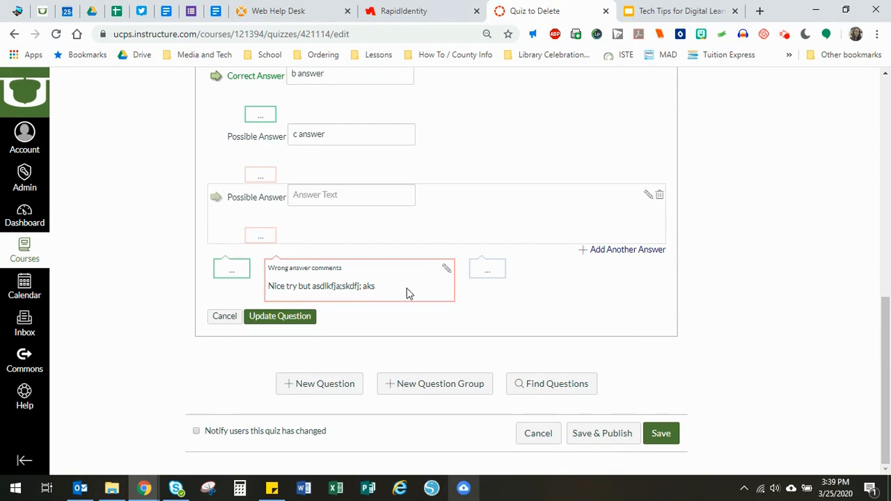
pyautogui.click(267, 327)
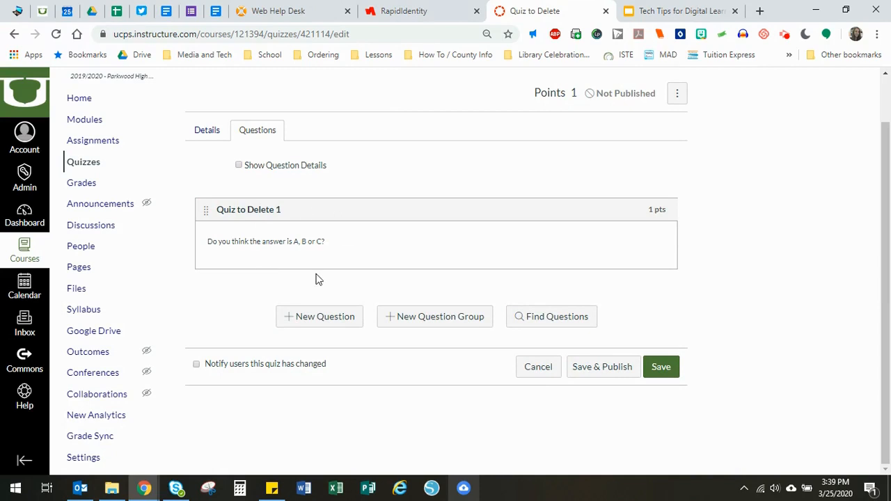
# Add a second question of type True/False and mark False as its correct answer
pyautogui.click(329, 320)
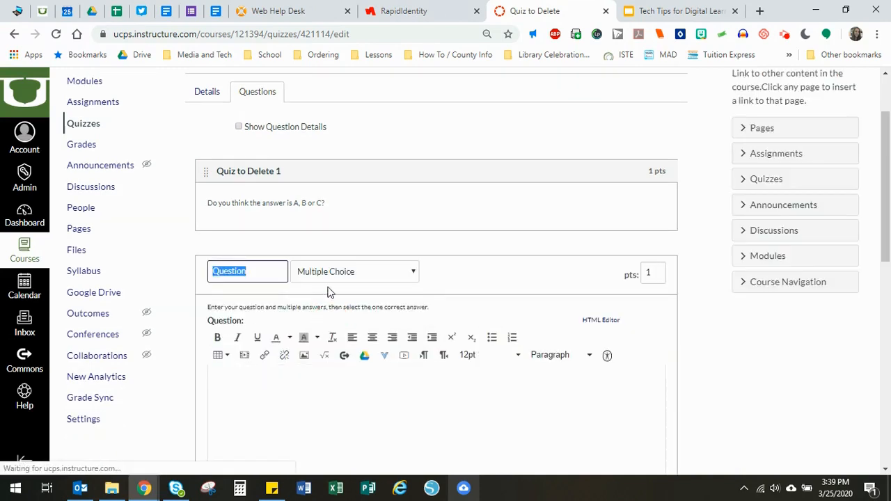
pyautogui.click(328, 273)
pyautogui.click(332, 300)
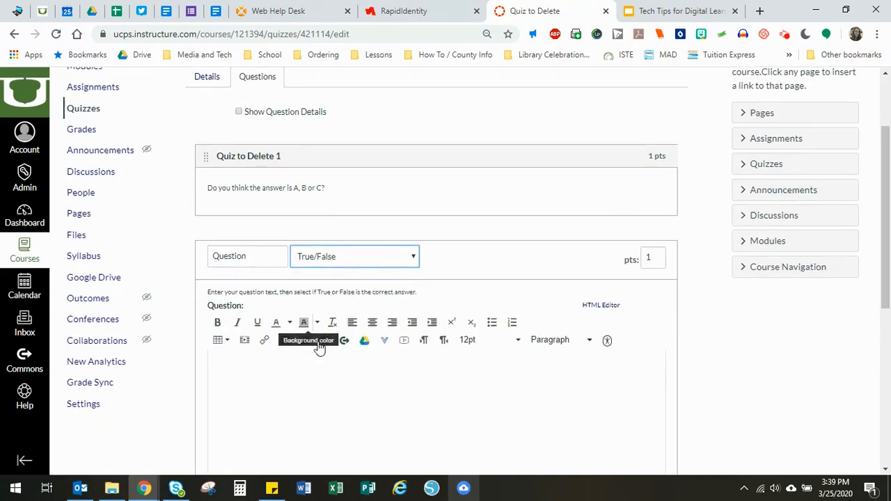
pyautogui.scroll(-3, 319, 348)
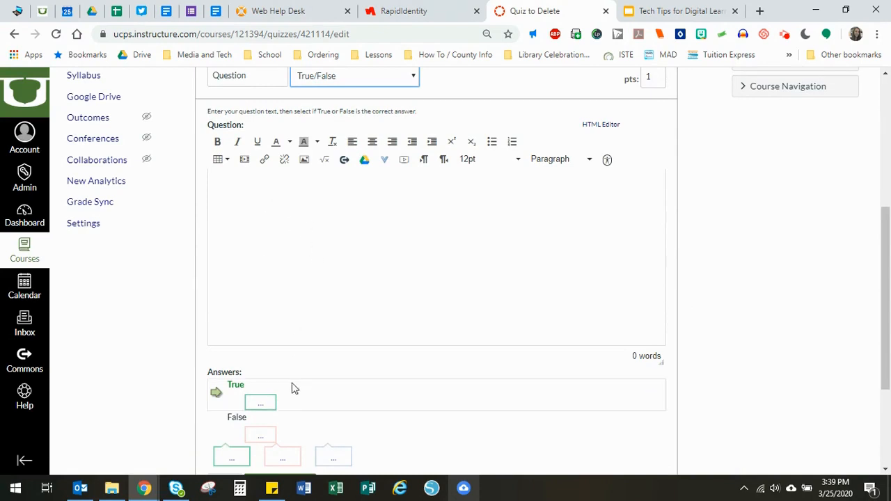
pyautogui.scroll(-1, 293, 388)
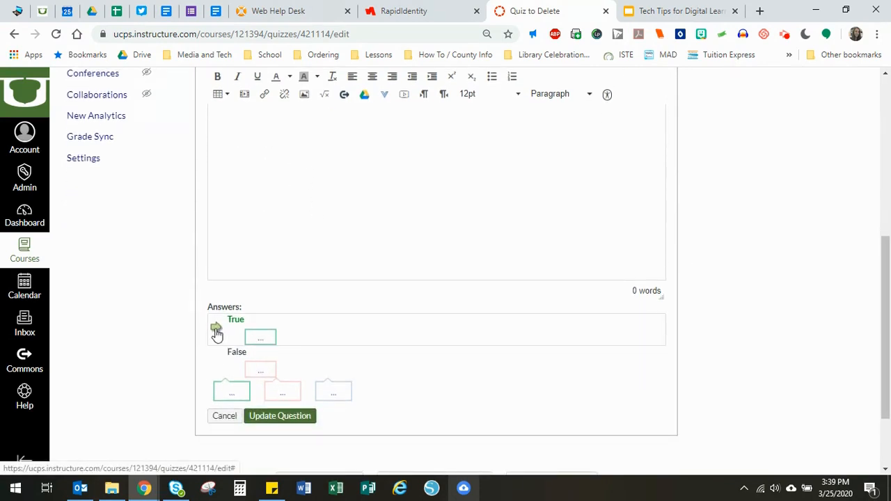
pyautogui.click(216, 361)
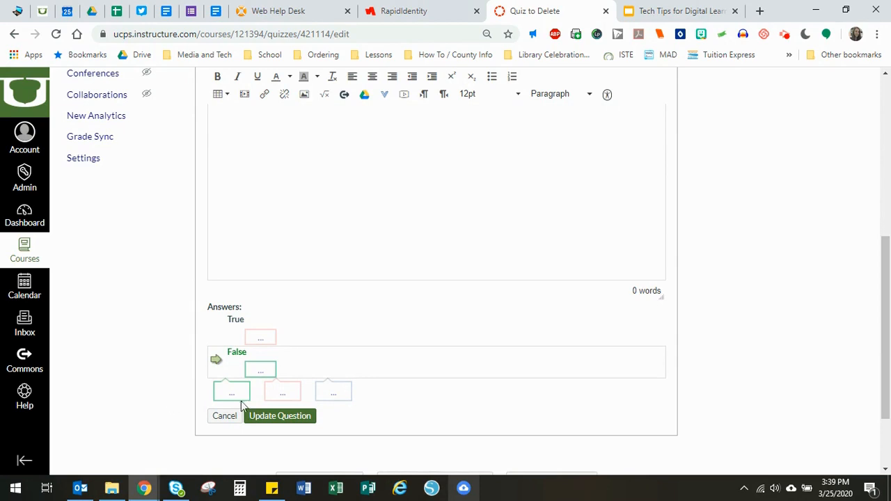
# Change the second question's type to Fill In the Blank
pyautogui.scroll(3, 374, 357)
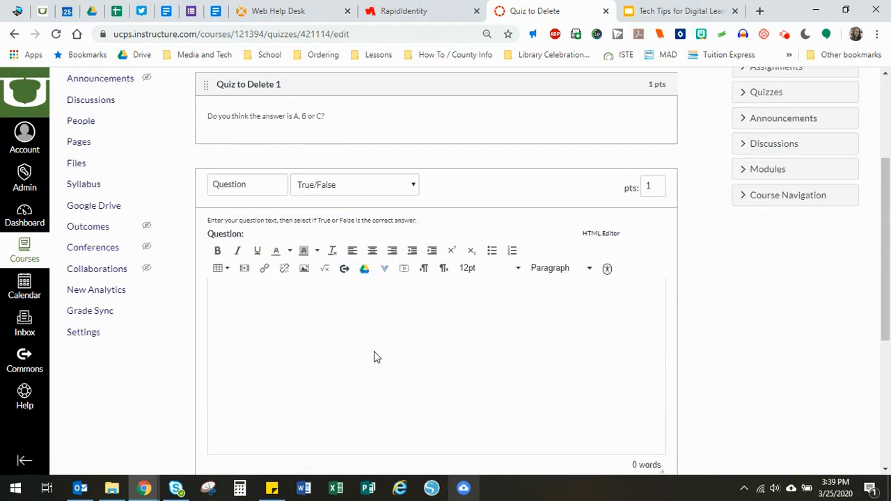
pyautogui.click(342, 209)
pyautogui.click(341, 245)
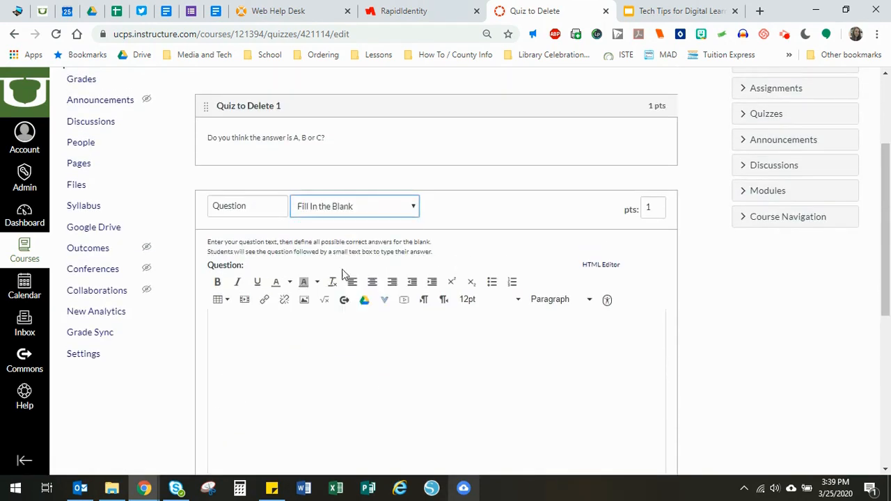
pyautogui.scroll(-3, 354, 334)
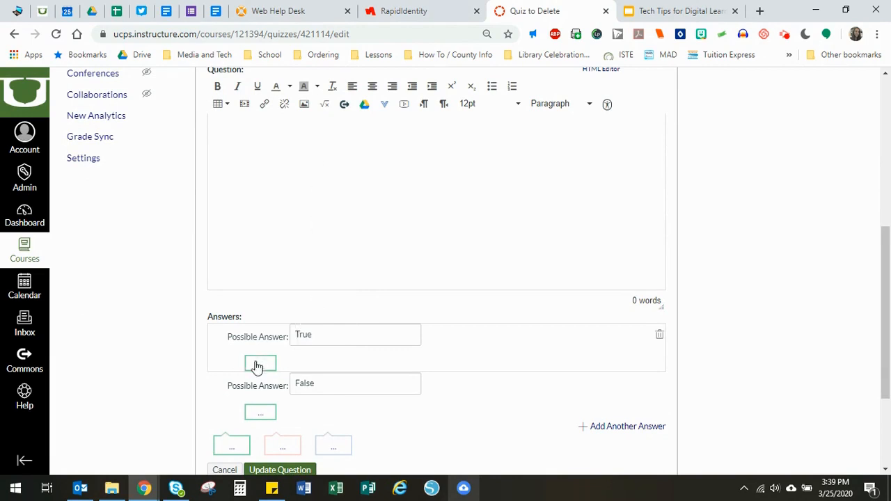
# Replace the two possible answers with "student" and "studnet", and delete the "studnet" answer
pyautogui.doubleClick(314, 335)
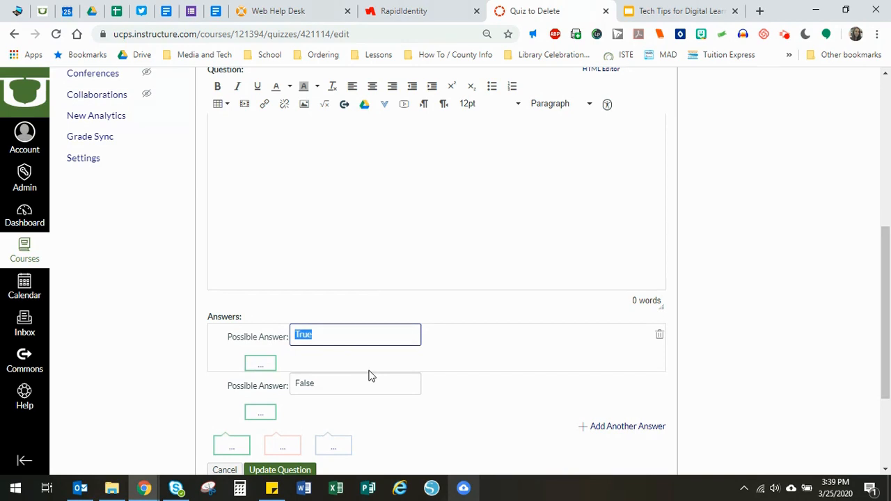
pyautogui.write('student')
pyautogui.doubleClick(300, 384)
pyautogui.moveTo(298, 384); pyautogui.dragTo(239, 390)
pyautogui.write('studnet')
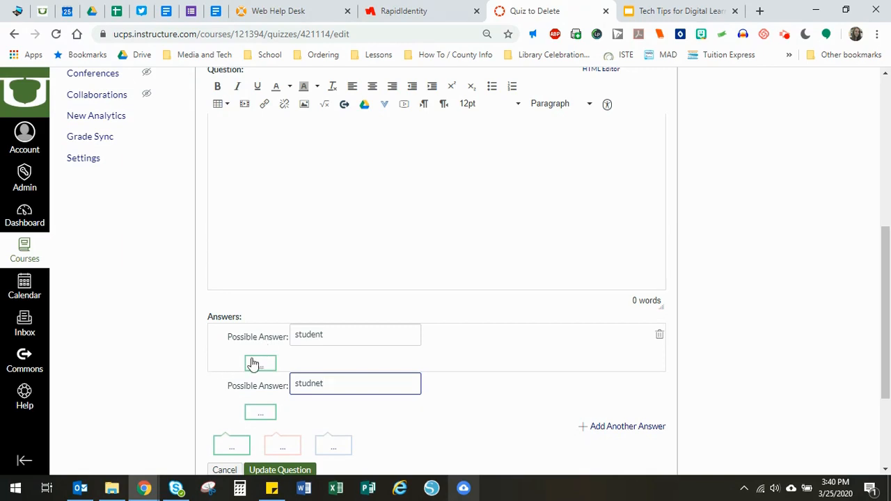
pyautogui.click(225, 396)
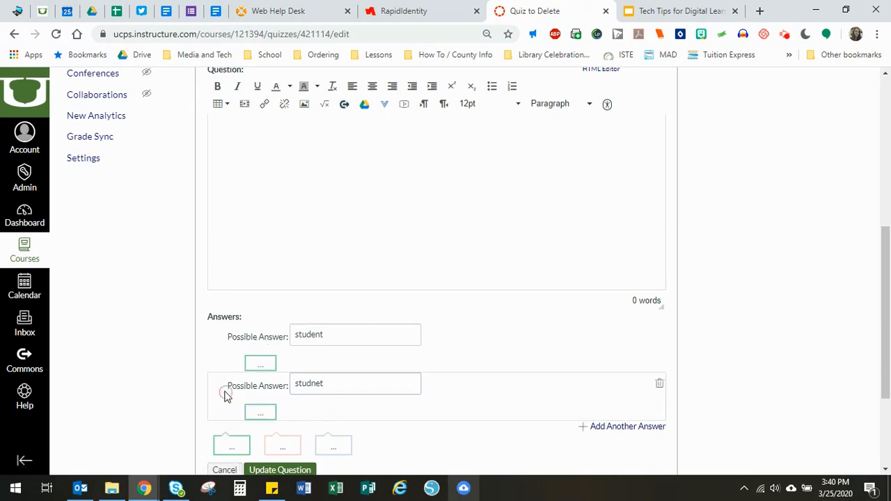
pyautogui.click(660, 384)
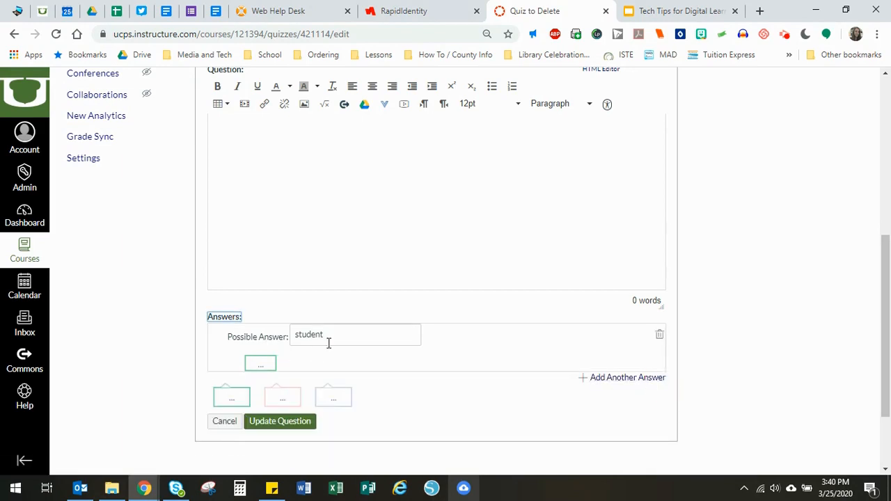
# Change the second question's type to Fill In Multiple Blanks and check its list of answer variables
pyautogui.scroll(2, 362, 298)
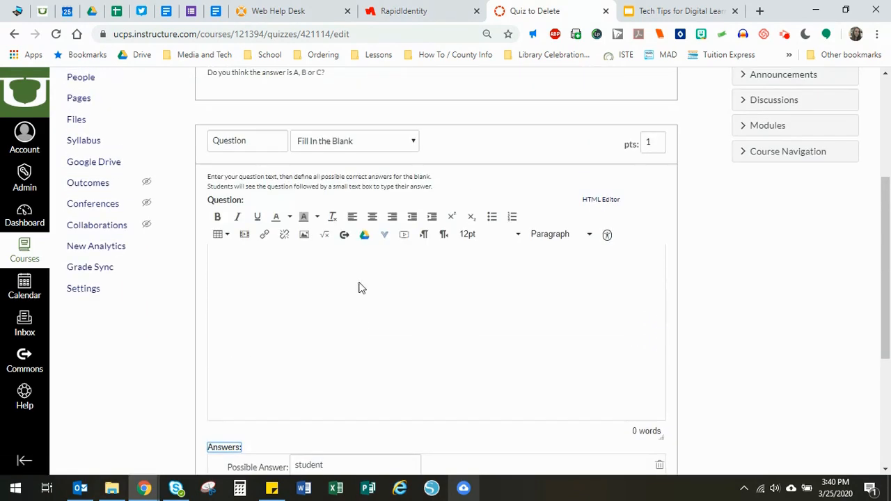
pyautogui.click(325, 144)
pyautogui.click(327, 192)
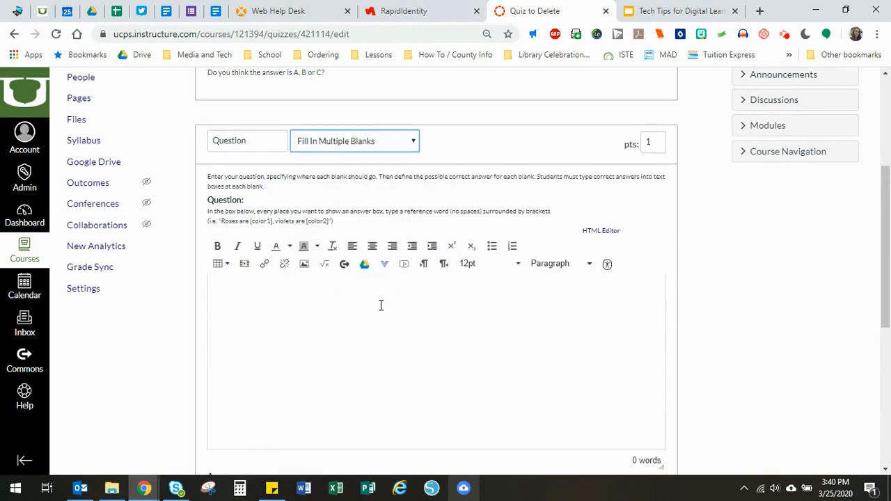
pyautogui.scroll(-2, 379, 307)
pyautogui.scroll(-1, 378, 311)
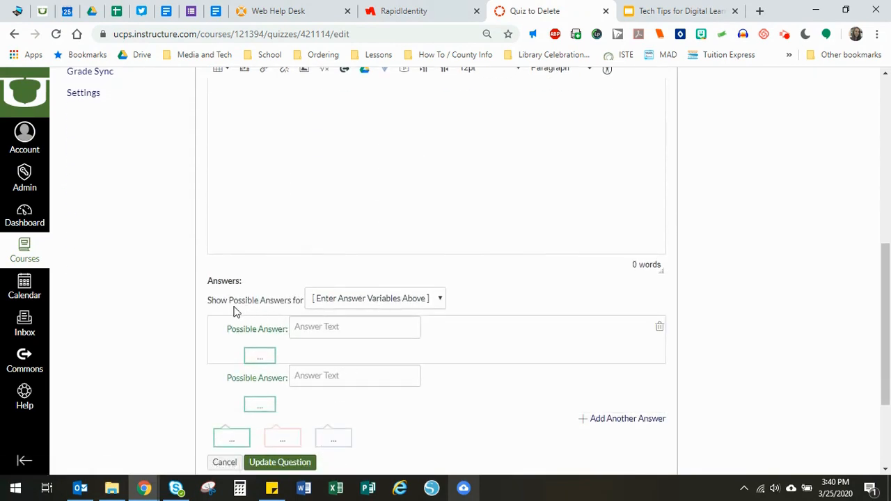
pyautogui.click(351, 301)
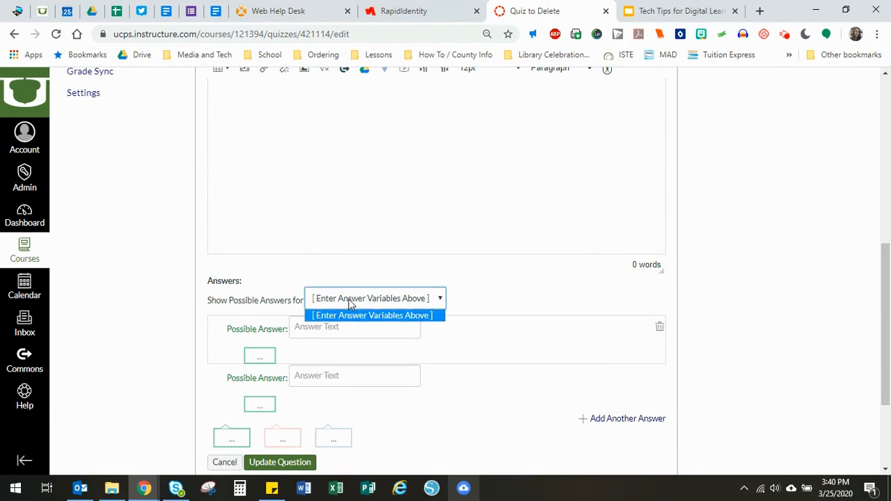
pyautogui.click(351, 302)
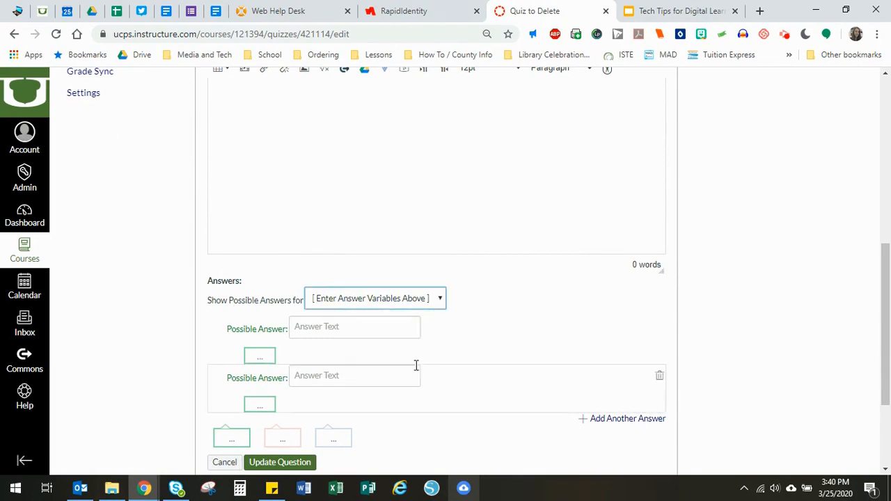
# Write the second question's text as "[name] is the media coordiantor at [schoolname] Parkwood high school."
pyautogui.scroll(2, 420, 366)
pyautogui.click(291, 238)
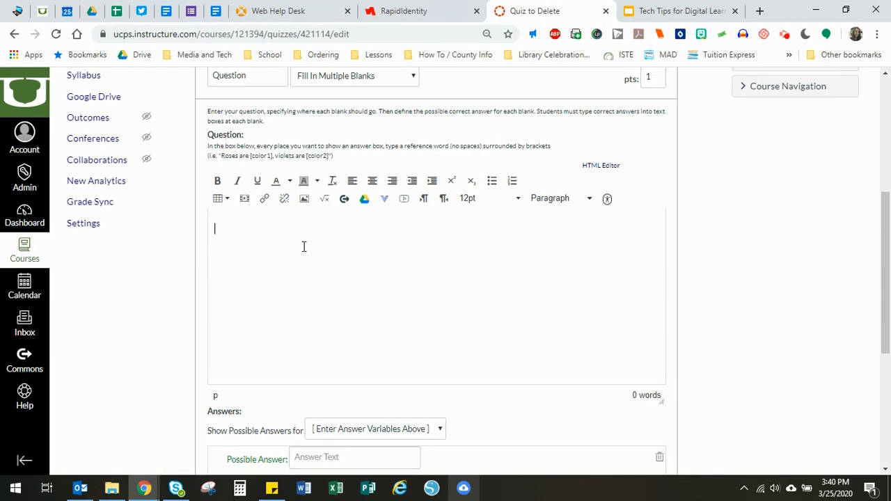
pyautogui.write('[')
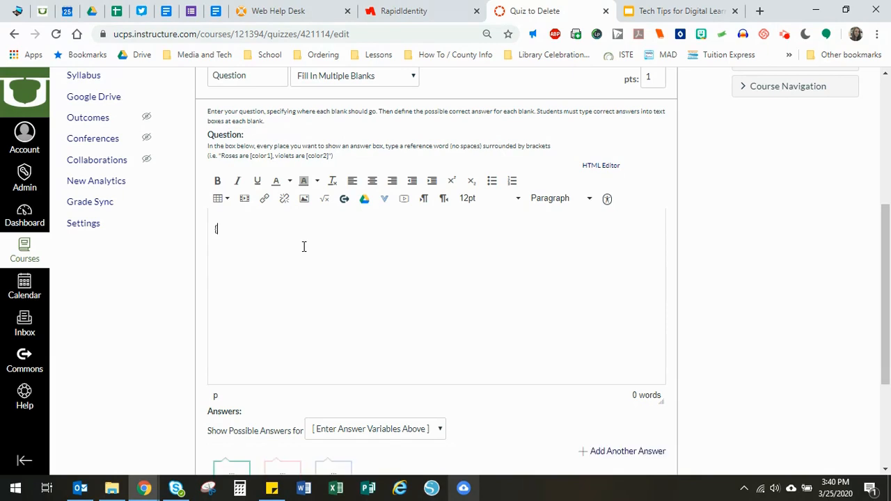
pyautogui.press('BackSpace')
pyautogui.write('[name] is the media coordianto')
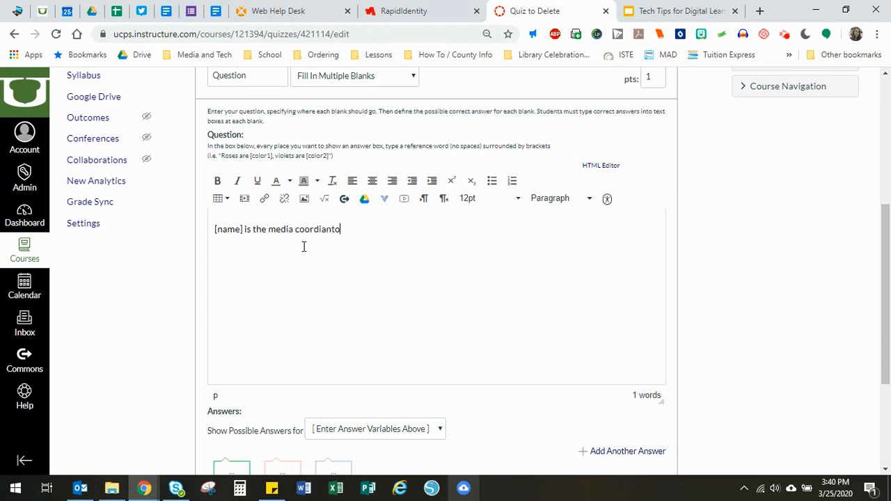
pyautogui.write('r at [schooname')
pyautogui.press('BackSpace')
pyautogui.press('BackSpace')
pyautogui.write('name] Parkwood high school.')
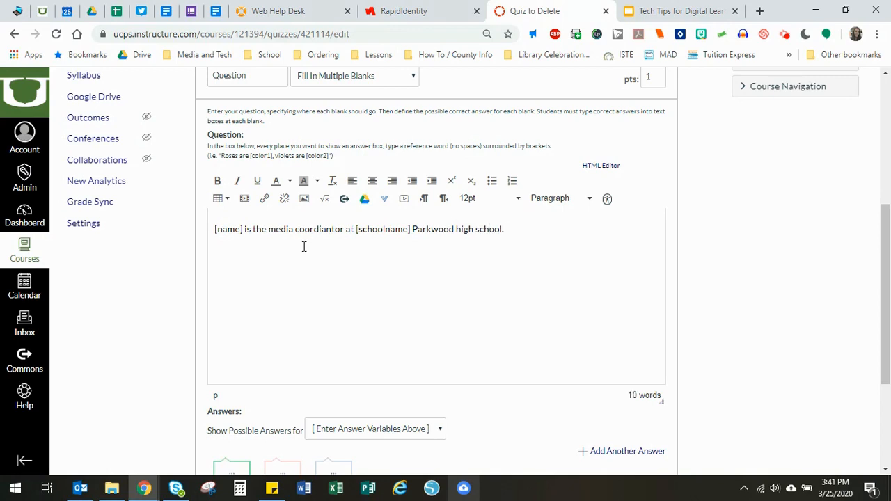
# Enter the media coordinator's surname with and without the title as the two possible answers for the name blank
pyautogui.scroll(-2, 303, 247)
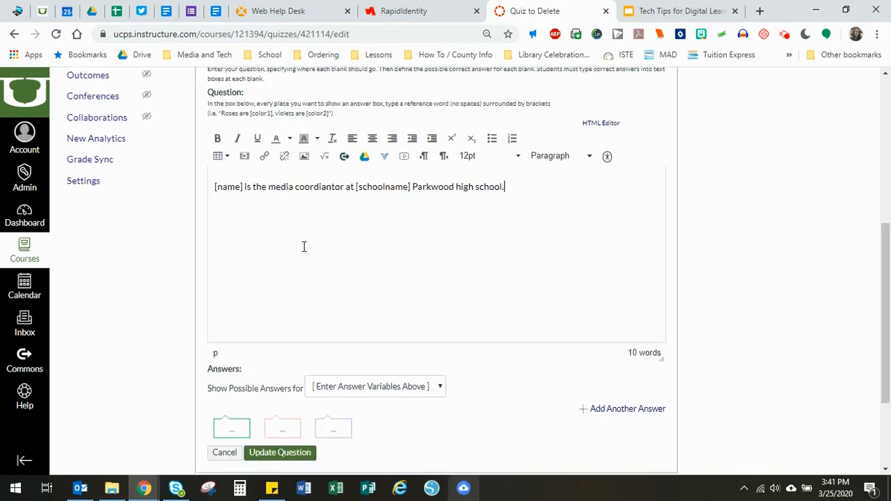
pyautogui.click(344, 302)
pyautogui.click(341, 315)
pyautogui.click(313, 330)
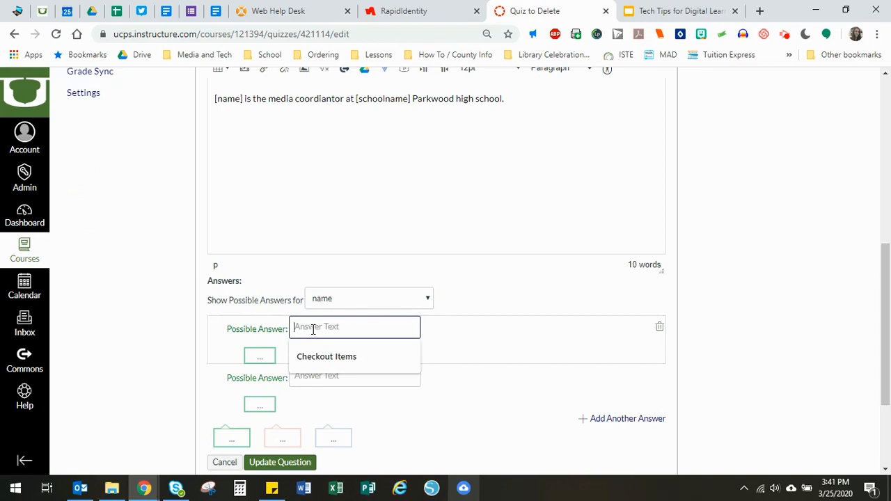
pyautogui.write('Mrs.')
pyautogui.click(305, 378)
pyautogui.write('Williams')
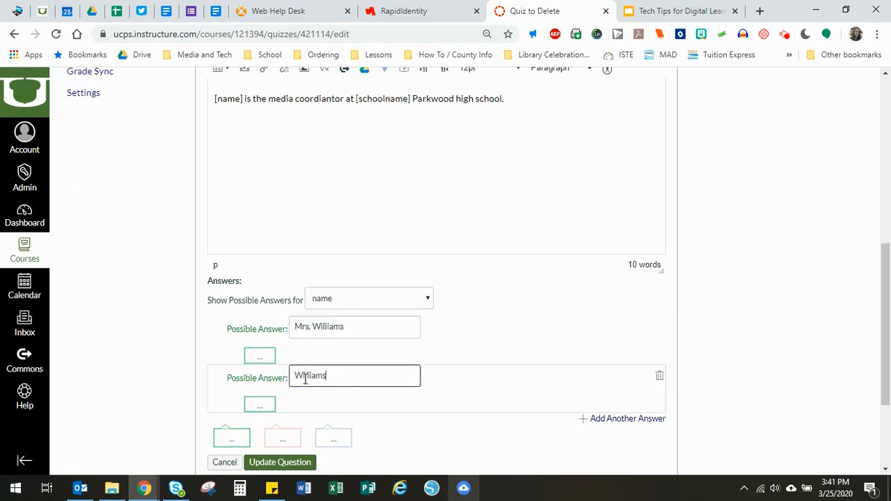
pyautogui.scroll(-1, 305, 379)
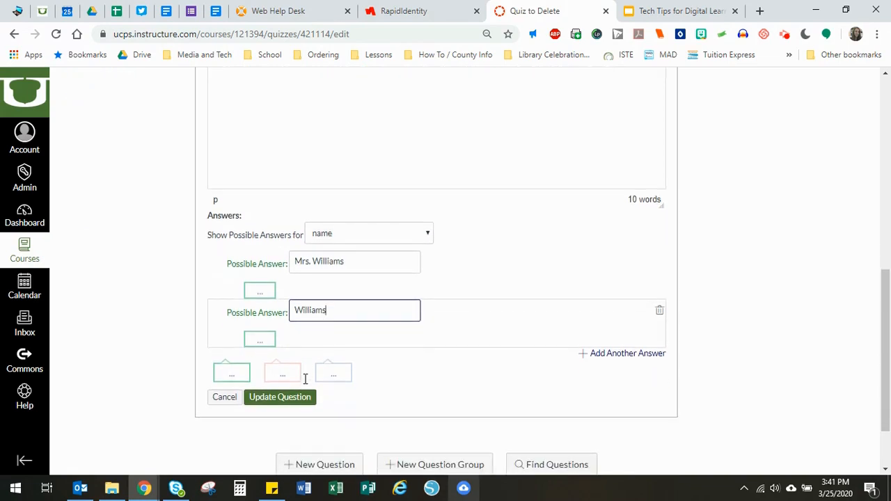
# Enter "Parkwood" and "Parkwood High" as the possible answers for the schoolname blank
pyautogui.click(616, 355)
pyautogui.click(335, 241)
pyautogui.click(336, 259)
pyautogui.click(337, 261)
pyautogui.write('Parkwood')
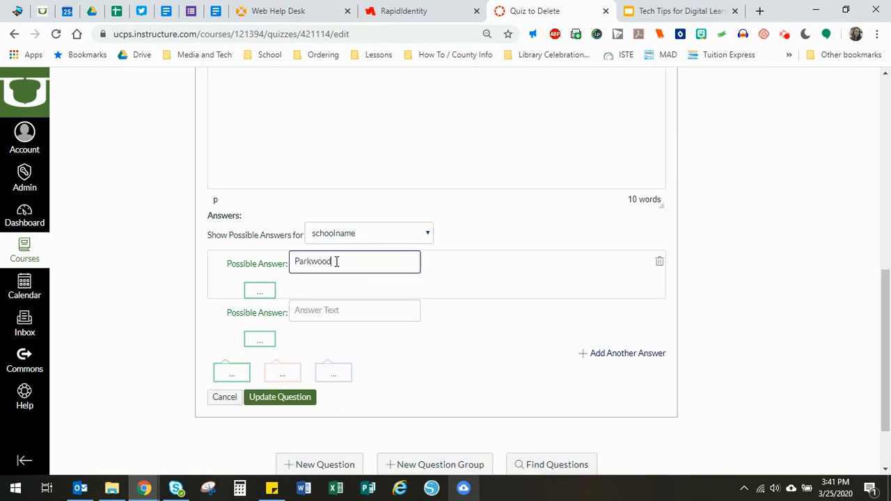
pyautogui.click(342, 309)
pyautogui.write('Parkwood High')
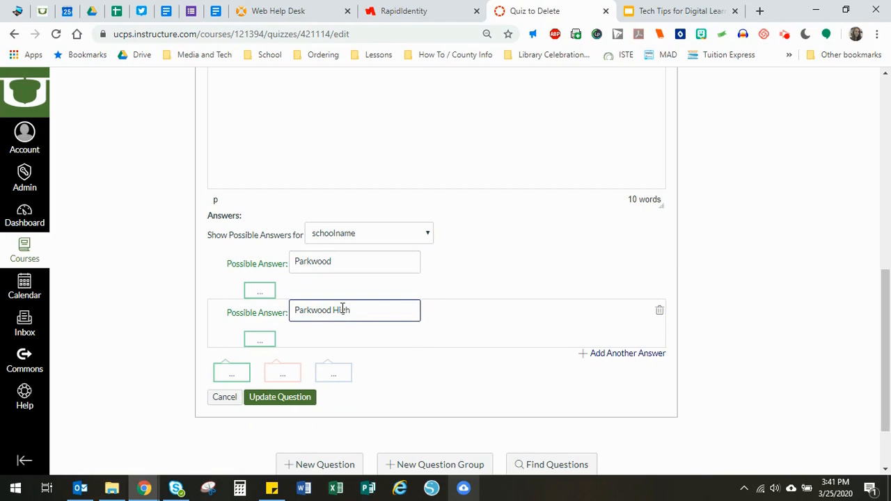
# Review the fill-in-multiple-blanks question and update it in the quiz
pyautogui.scroll(3, 376, 272)
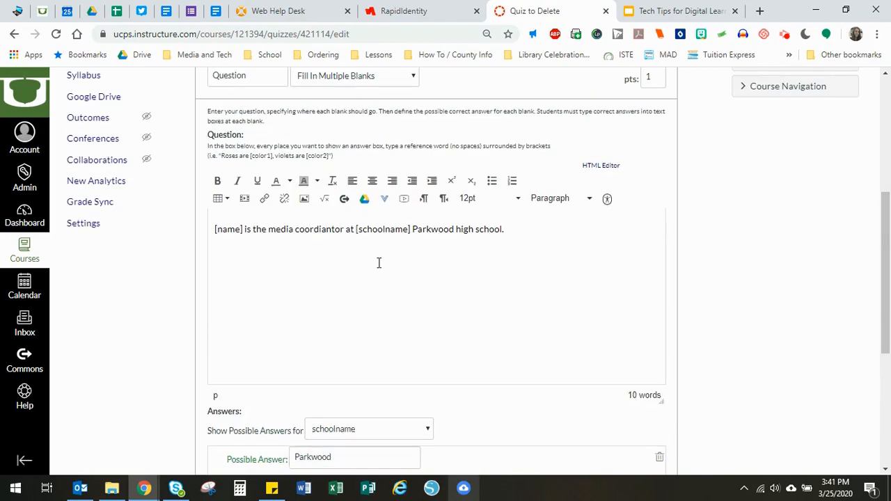
pyautogui.scroll(1, 382, 283)
pyautogui.scroll(-5, 364, 367)
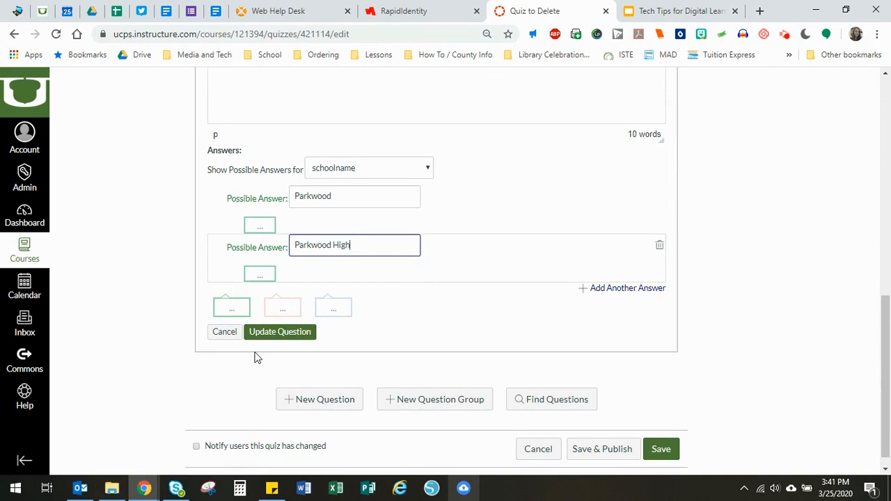
pyautogui.click(295, 337)
# Add a third question of type Multiple Answers and check its possible answer fields
pyautogui.click(314, 385)
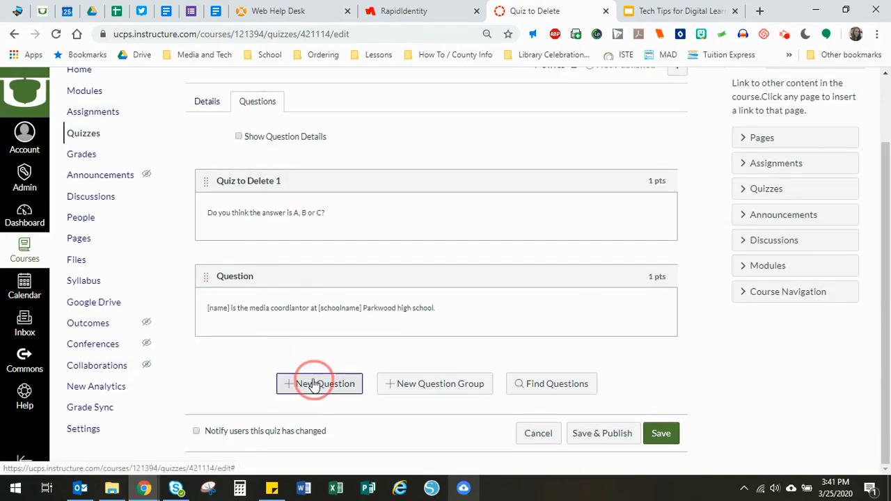
pyautogui.click(342, 142)
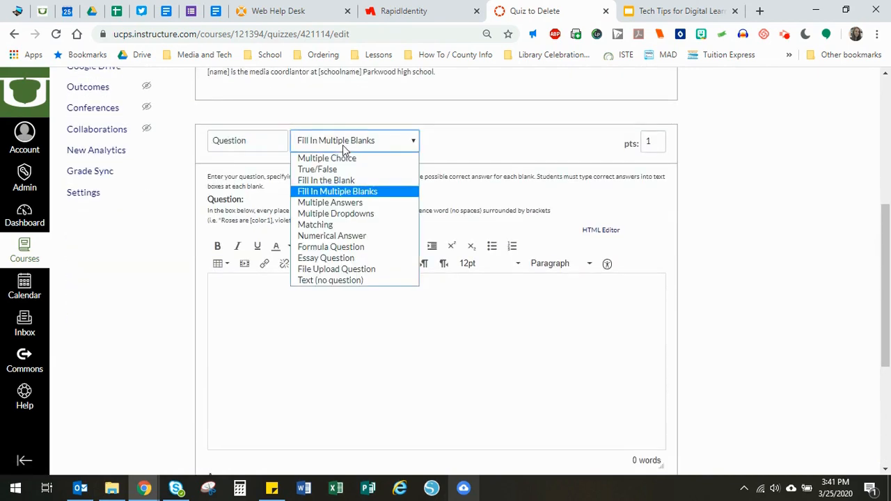
pyautogui.click(334, 202)
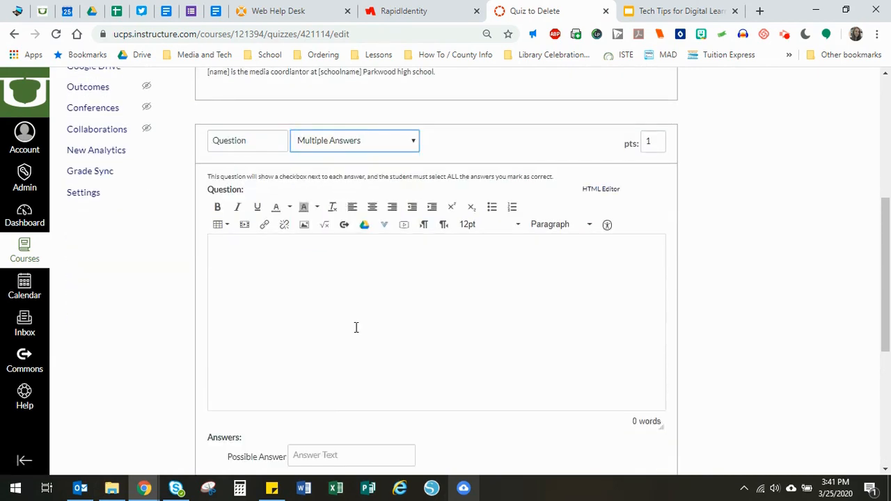
pyautogui.scroll(-3, 356, 327)
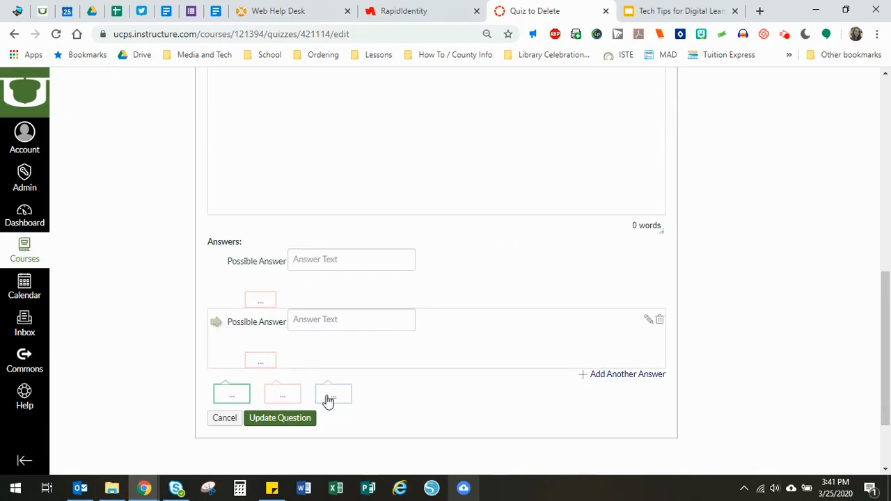
pyautogui.scroll(1, 340, 366)
pyautogui.scroll(3, 341, 366)
# Change the third question's type to Multiple Dropdowns and check its list of answer variables
pyautogui.click(354, 207)
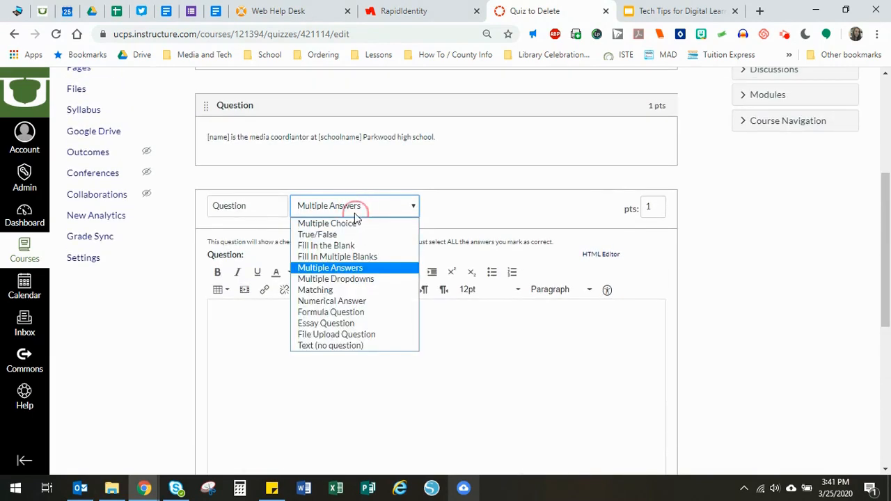
pyautogui.click(344, 283)
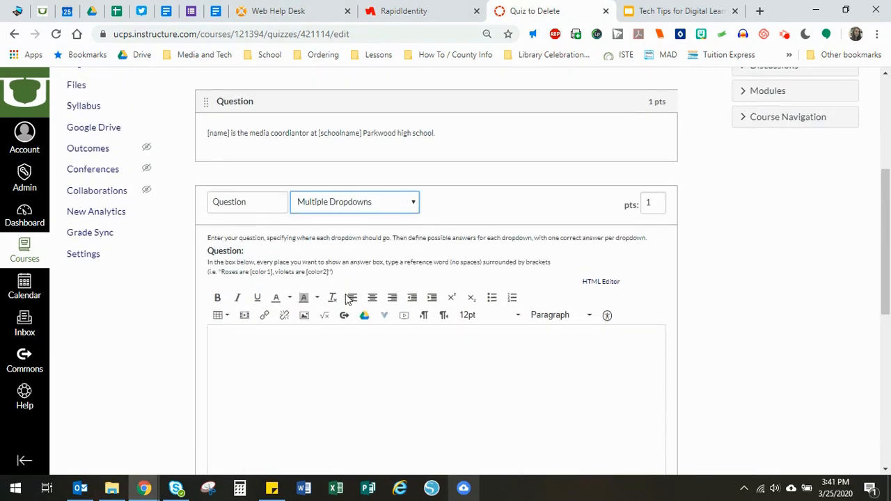
pyautogui.scroll(-5, 344, 284)
pyautogui.click(346, 295)
pyautogui.click(352, 294)
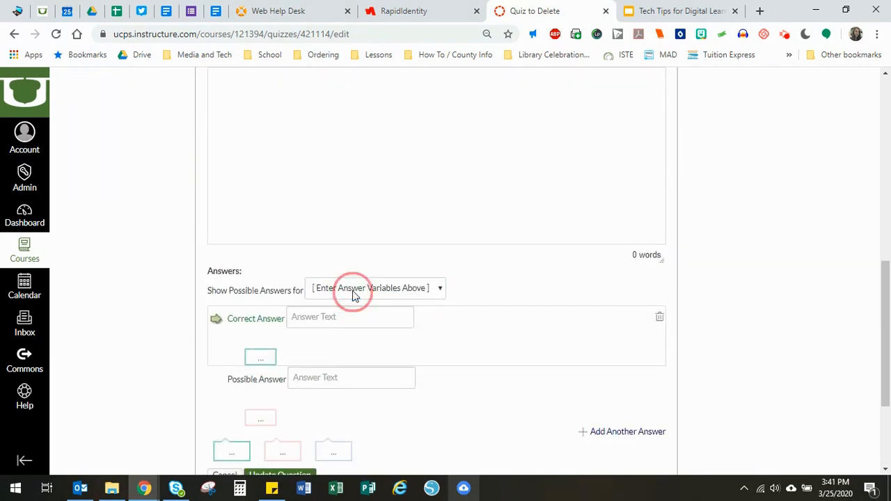
pyautogui.scroll(2, 344, 188)
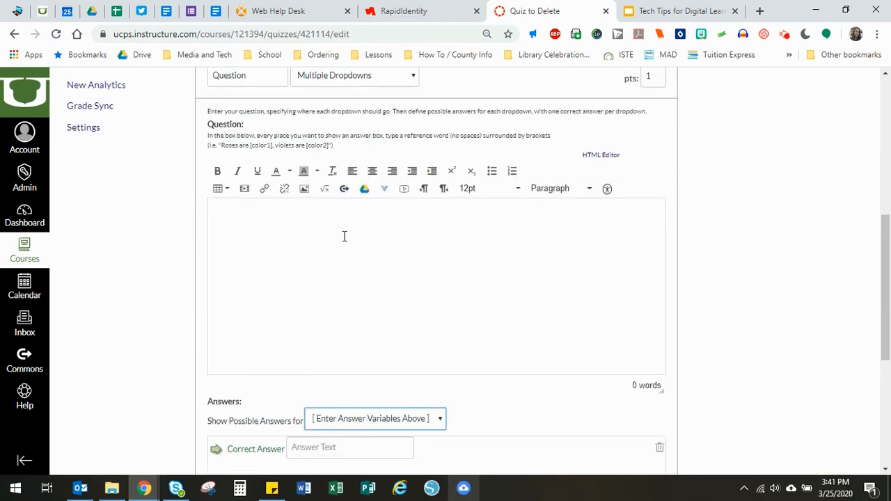
pyautogui.scroll(1, 370, 158)
# Change the third question's type to Essay Question and look through the remaining question types
pyautogui.click(363, 145)
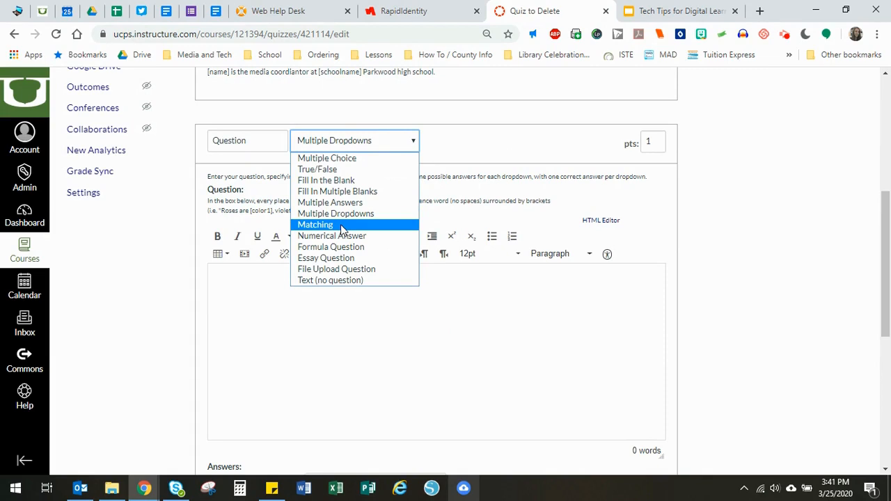
pyautogui.click(353, 261)
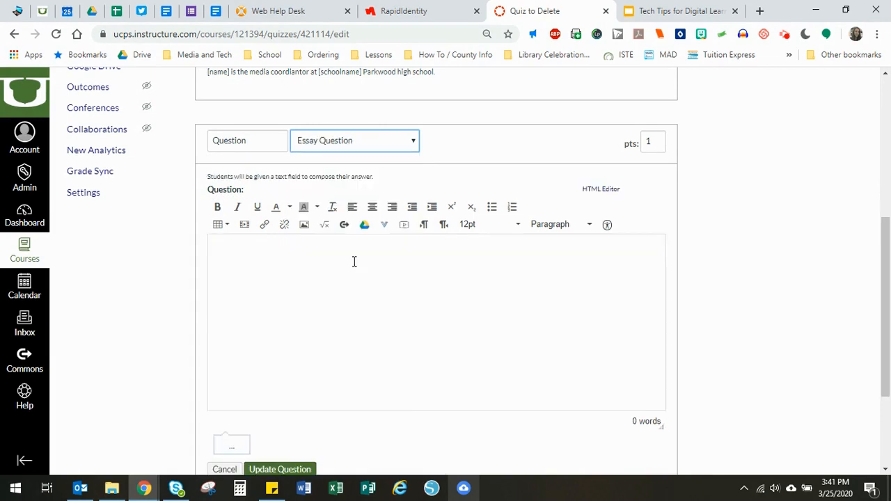
pyautogui.scroll(-3, 360, 258)
pyautogui.scroll(2, 360, 262)
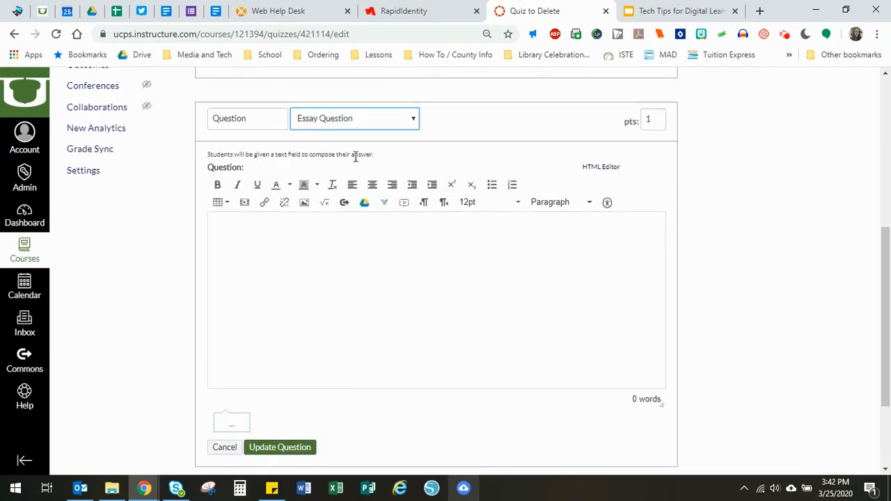
pyautogui.click(345, 124)
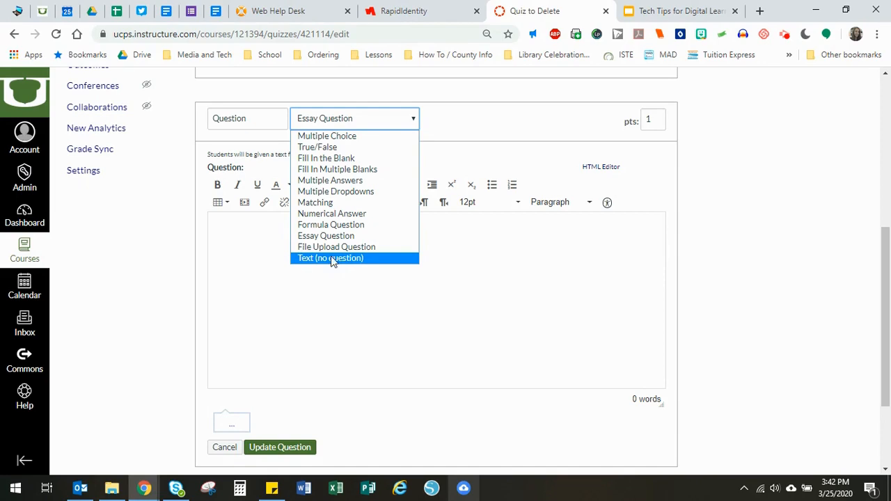
pyautogui.click(422, 304)
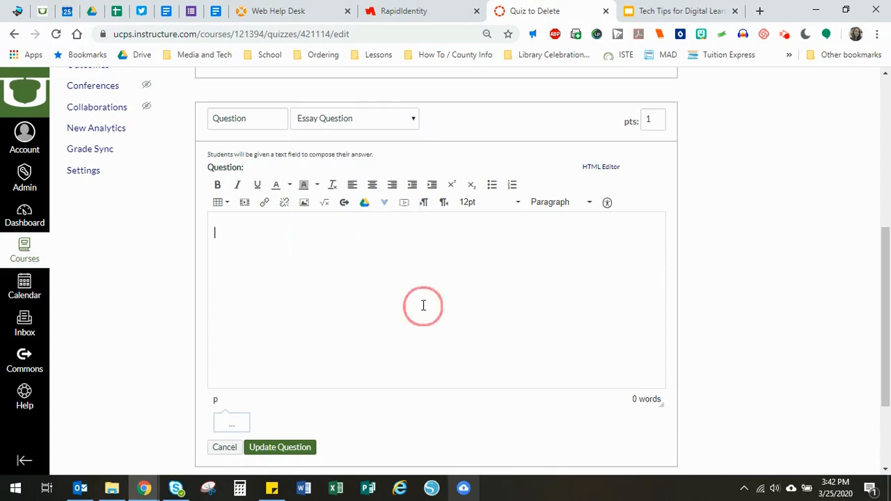
# Save the quiz without updating the empty third question
pyautogui.scroll(4, 422, 304)
pyautogui.scroll(-2, 229, 354)
pyautogui.scroll(-4, 299, 390)
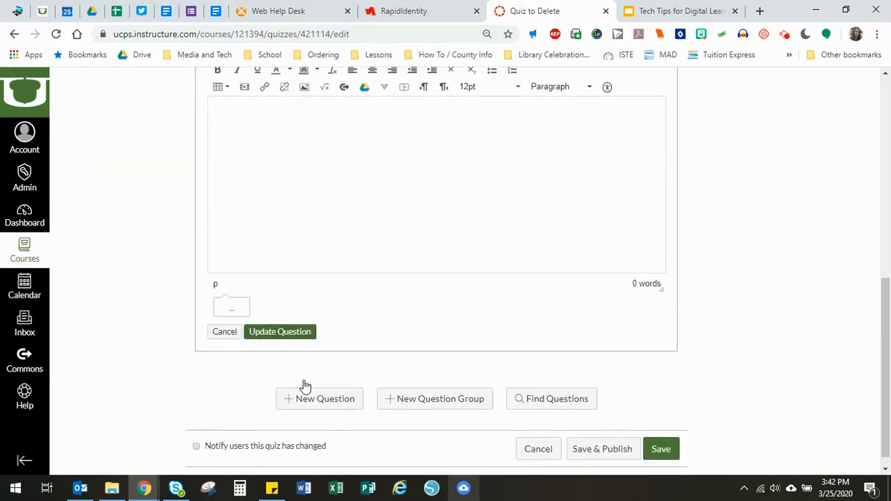
pyautogui.click(661, 436)
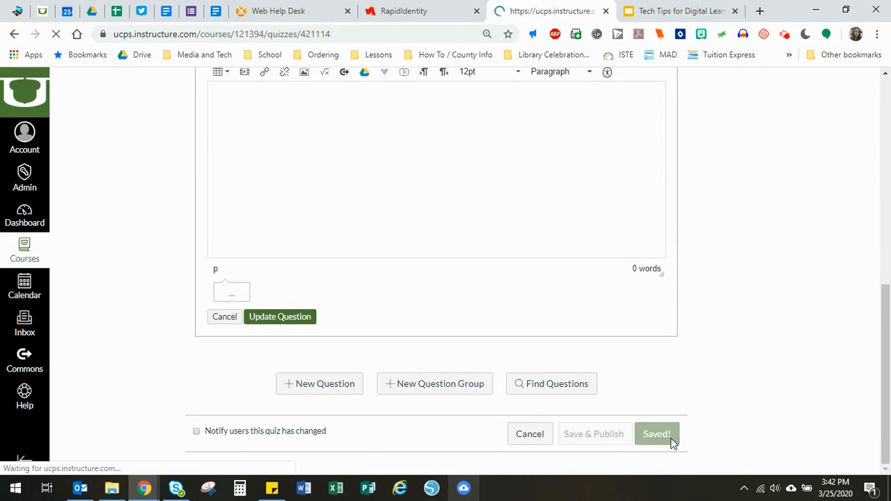
# Preview the saved quiz and examine how its two questions are presented to students
pyautogui.scroll(-3, 650, 390)
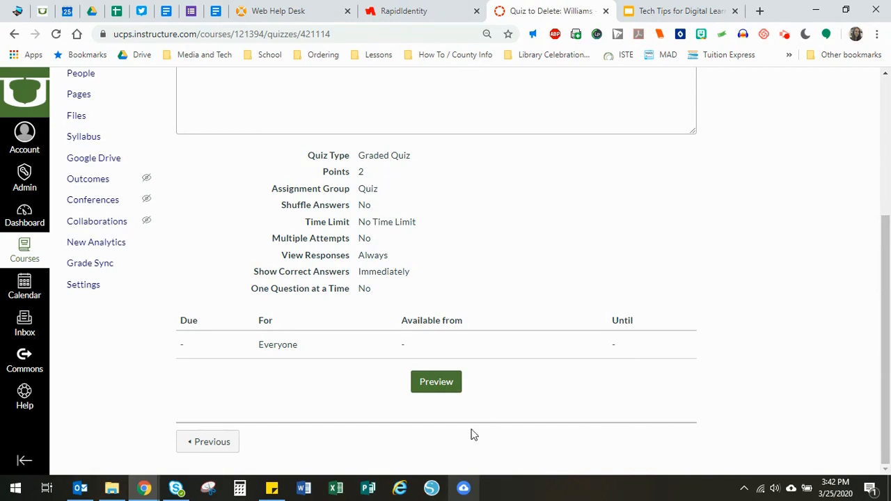
pyautogui.click(447, 390)
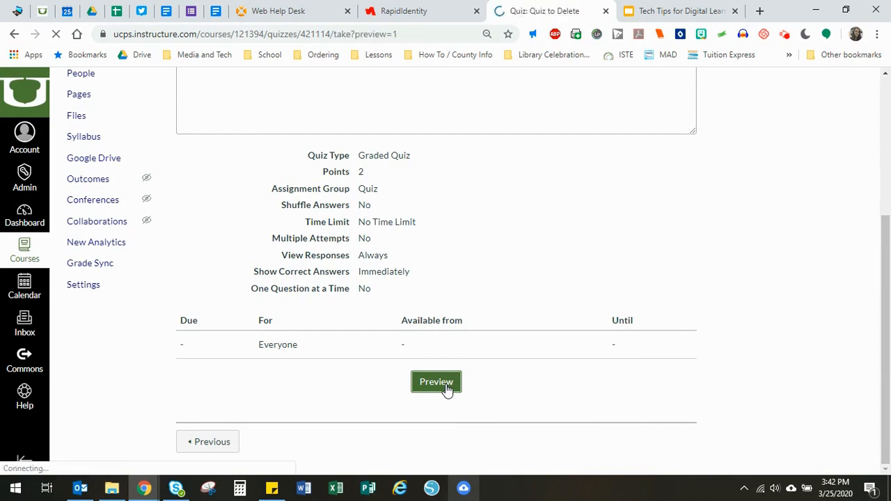
pyautogui.scroll(-3, 472, 370)
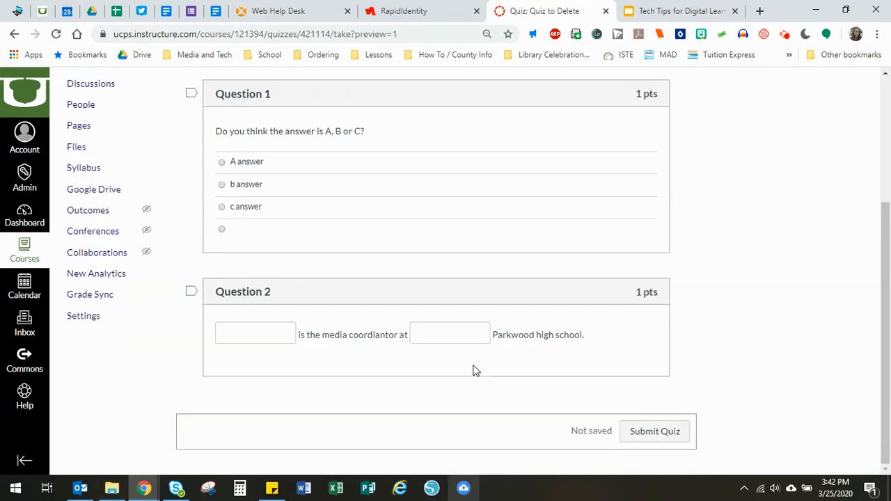
pyautogui.scroll(2, 473, 370)
pyautogui.scroll(-1, 474, 370)
pyautogui.scroll(3, 473, 348)
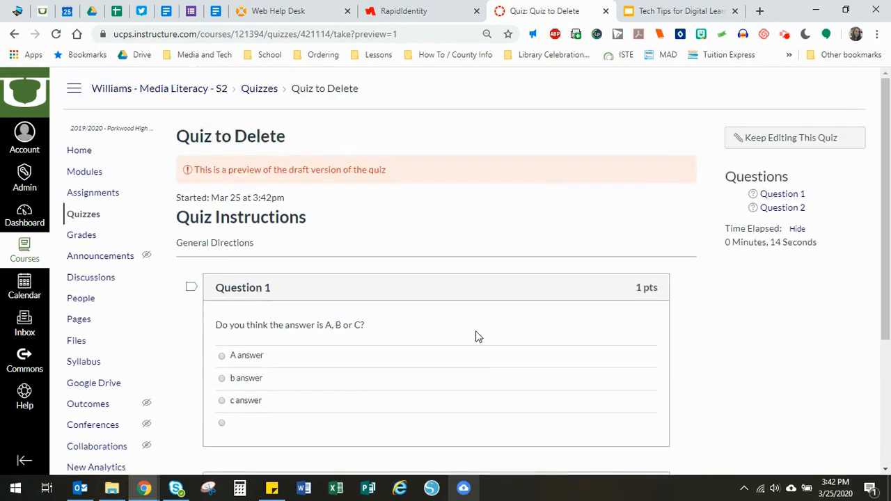
# Open the preview of Destiny Search w/o SignIn QUIZ from the course's quizzes and examine its essay questions' answer fields
pyautogui.click(88, 221)
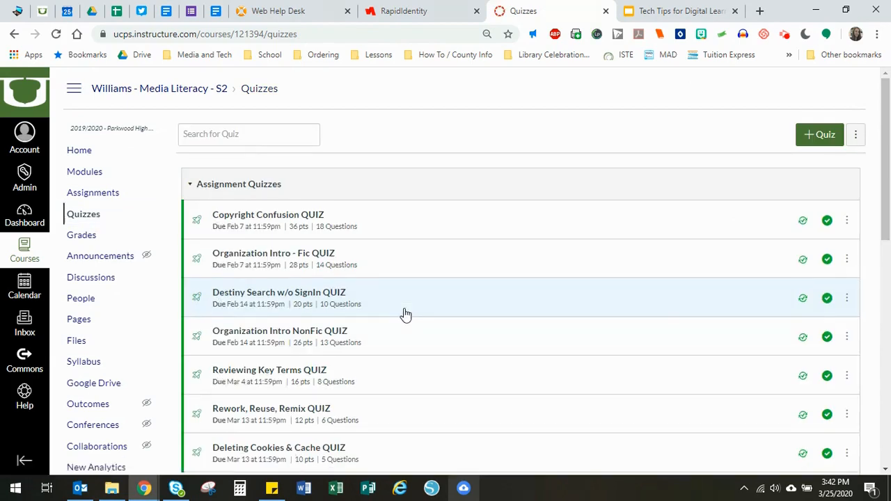
pyautogui.scroll(-3, 404, 312)
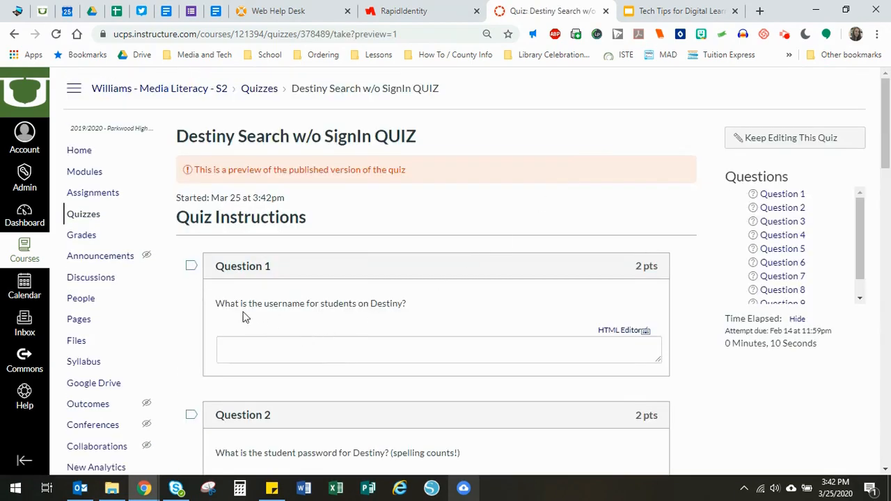
pyautogui.click(335, 355)
pyautogui.scroll(-2, 355, 320)
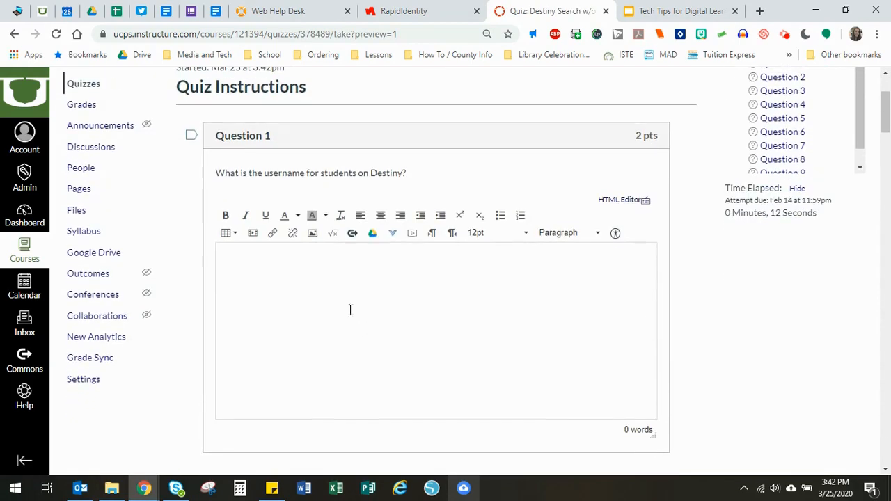
pyautogui.scroll(-3, 305, 295)
pyautogui.scroll(-3, 306, 298)
pyautogui.scroll(-4, 311, 298)
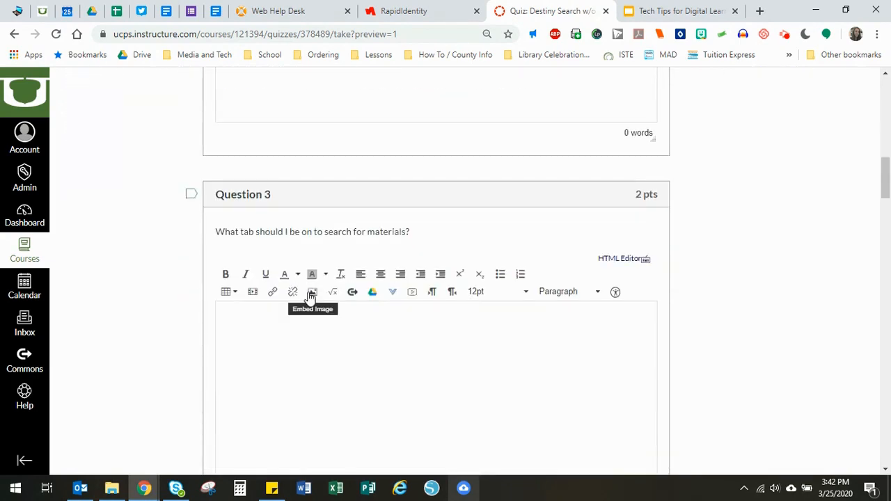
# Look through the remaining questions of the Destiny Search w/o SignIn QUIZ preview down to the submission area and return to its start
pyautogui.scroll(-18, 311, 296)
pyautogui.scroll(-15, 306, 298)
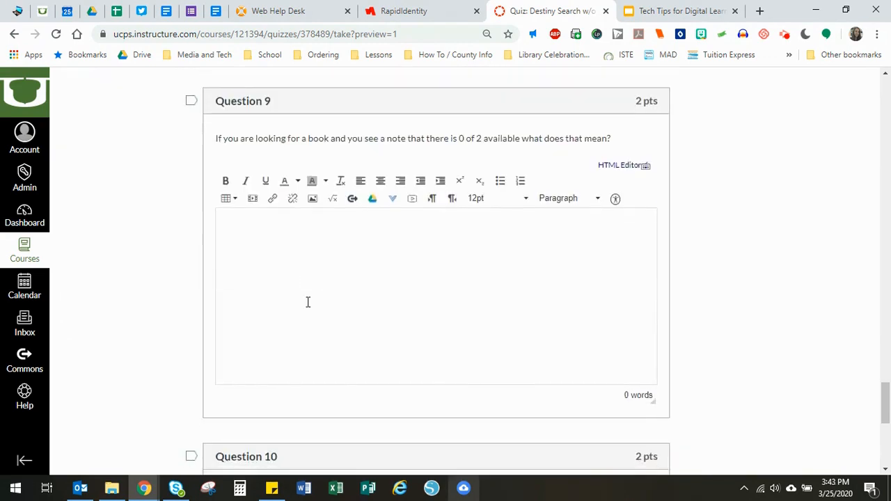
pyautogui.scroll(-6, 308, 301)
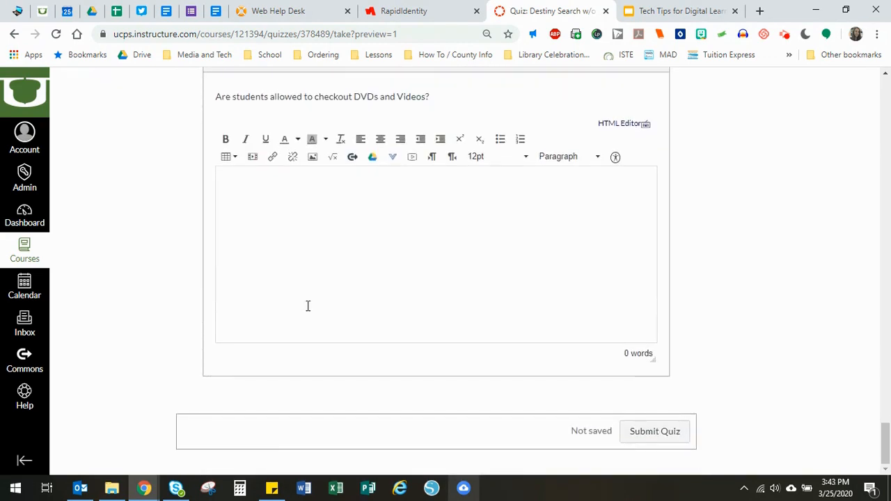
pyautogui.scroll(20, 308, 307)
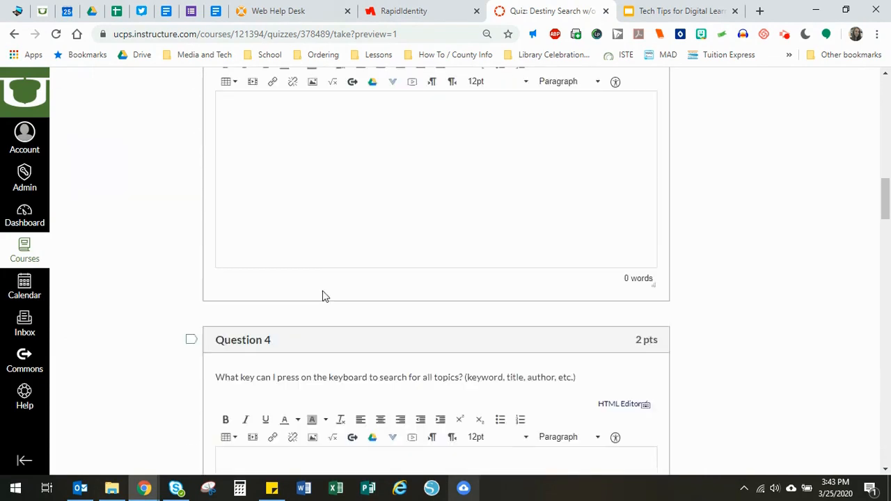
pyautogui.scroll(15, 323, 296)
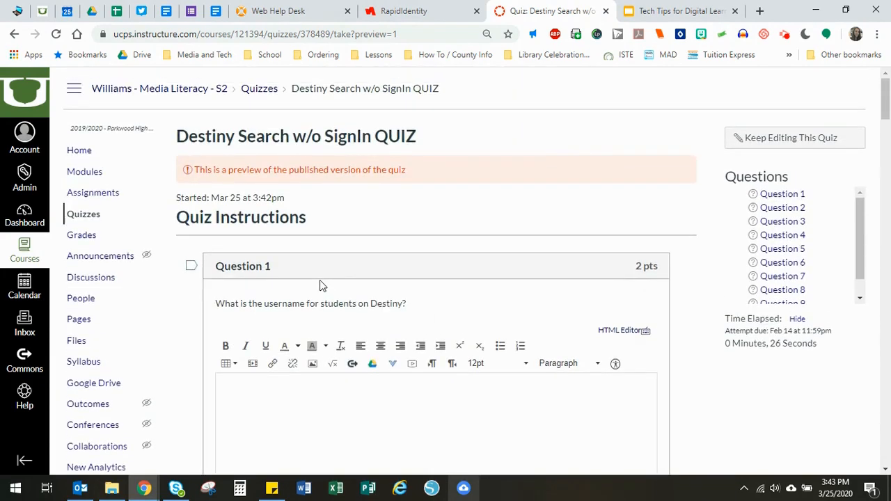
# Open the preview of Copyright Confusion QUIZ from the course's quizzes and examine its mix of question types through the last question
pyautogui.click(91, 216)
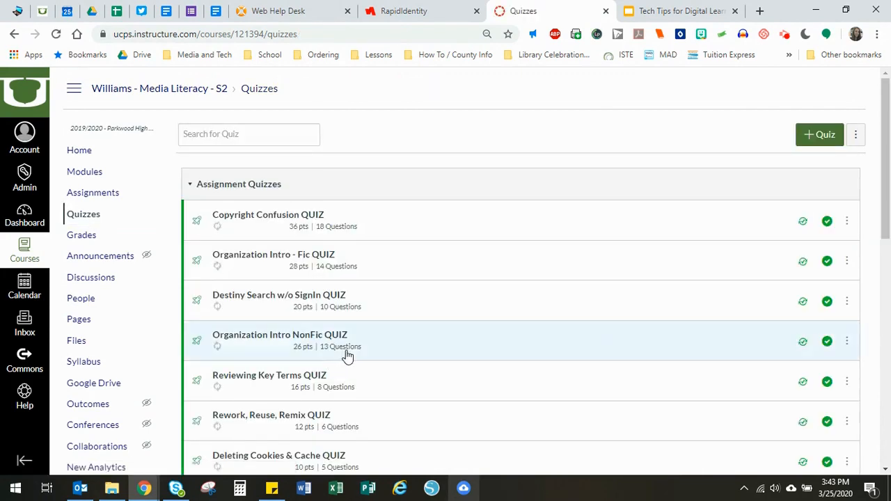
pyautogui.click(282, 221)
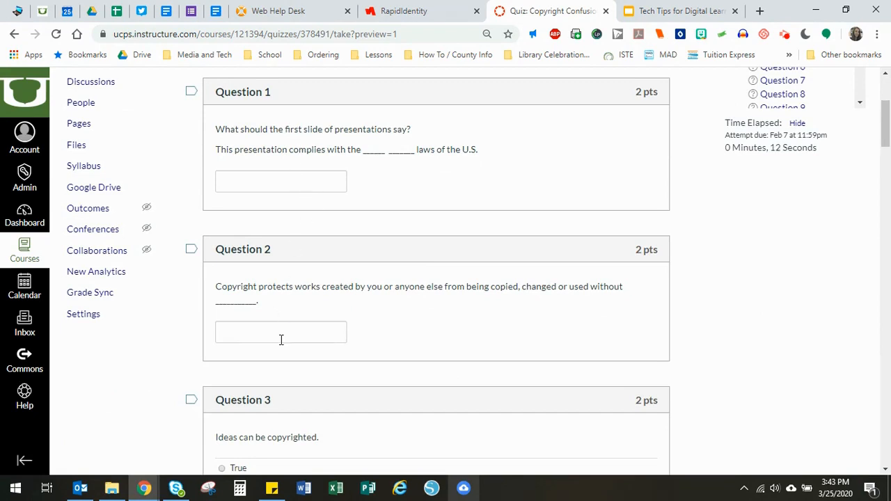
pyautogui.scroll(-4, 281, 340)
pyautogui.scroll(-6, 279, 293)
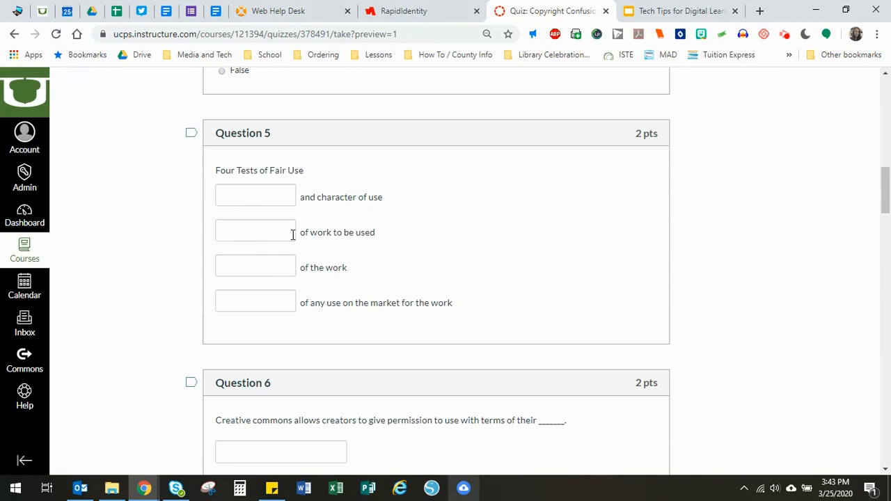
pyautogui.scroll(-4, 288, 300)
pyautogui.scroll(-4, 292, 297)
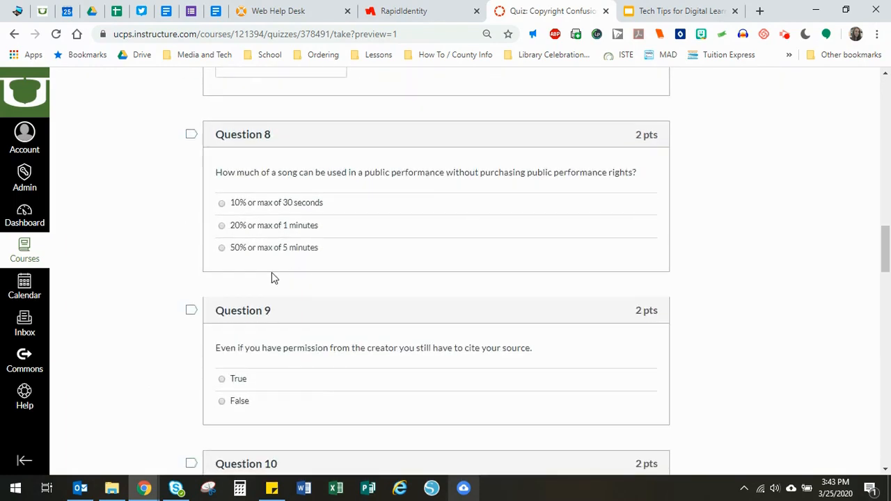
pyautogui.scroll(-8, 272, 277)
pyautogui.scroll(-8, 276, 278)
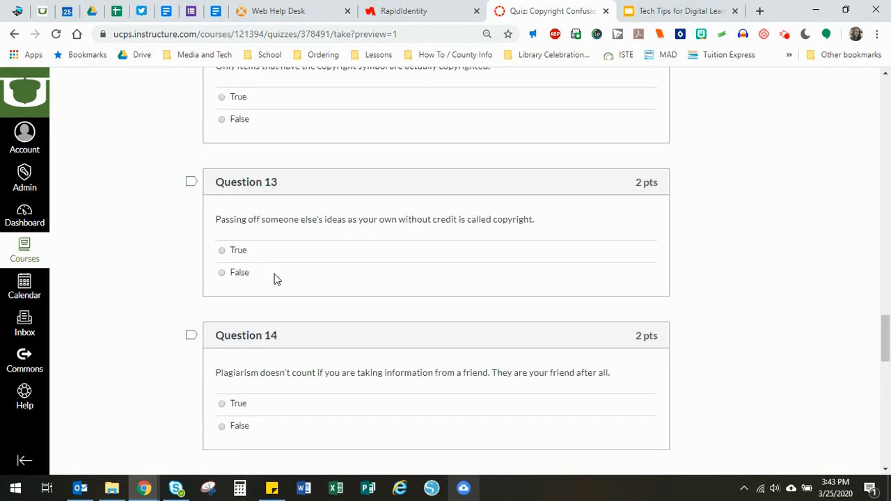
pyautogui.scroll(-4, 289, 307)
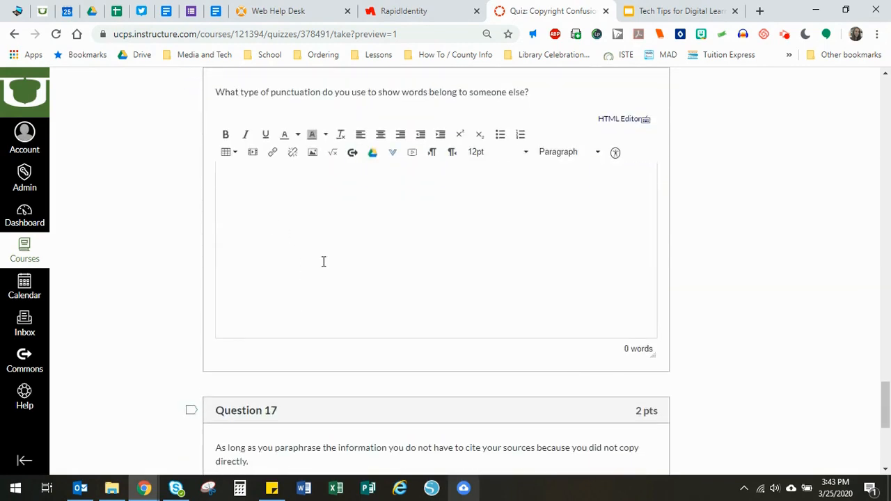
pyautogui.scroll(-5, 322, 262)
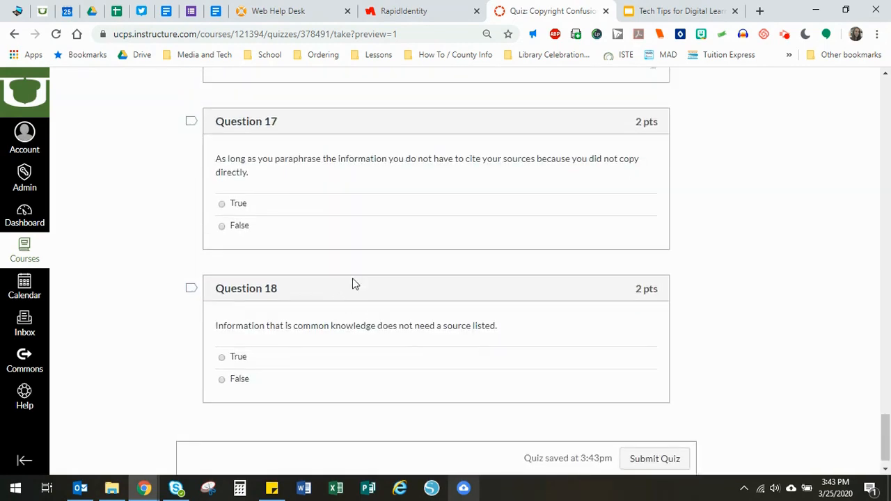
pyautogui.scroll(20, 354, 282)
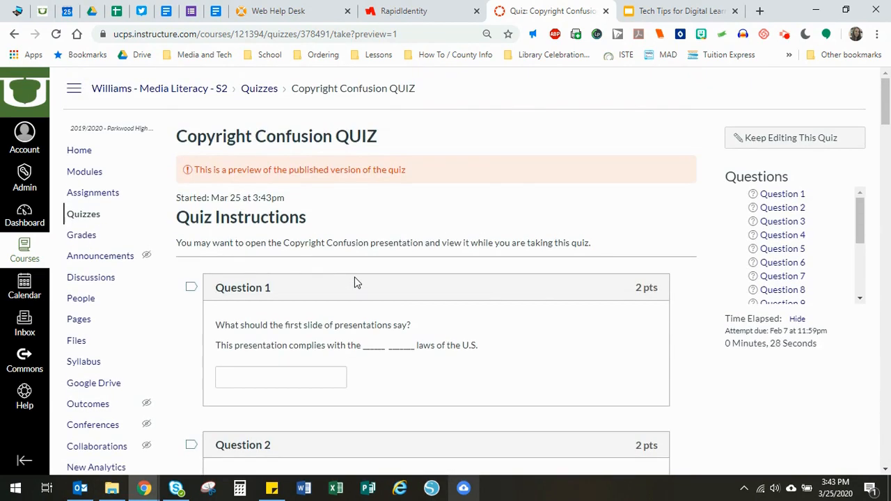
# Open Copyright Confusion QUIZ's submissions in SpeedGrader and examine the scoring, correct answers and comment fields of the first questions
pyautogui.click(259, 90)
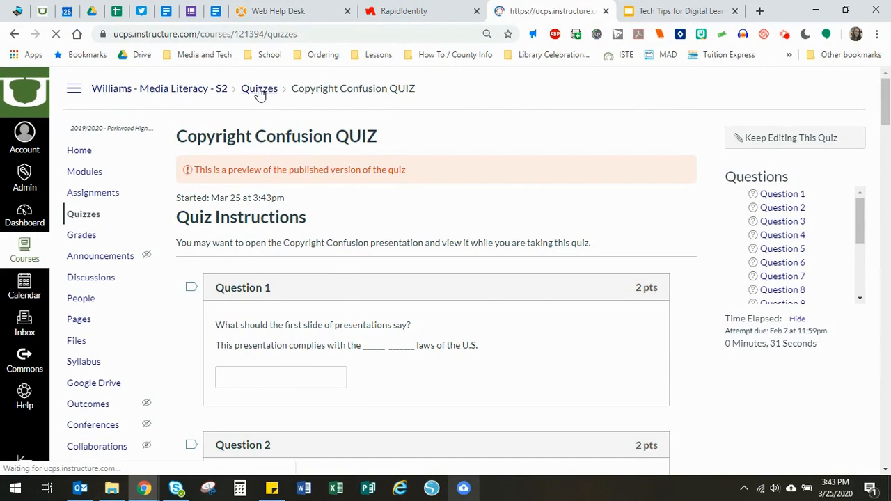
pyautogui.click(275, 216)
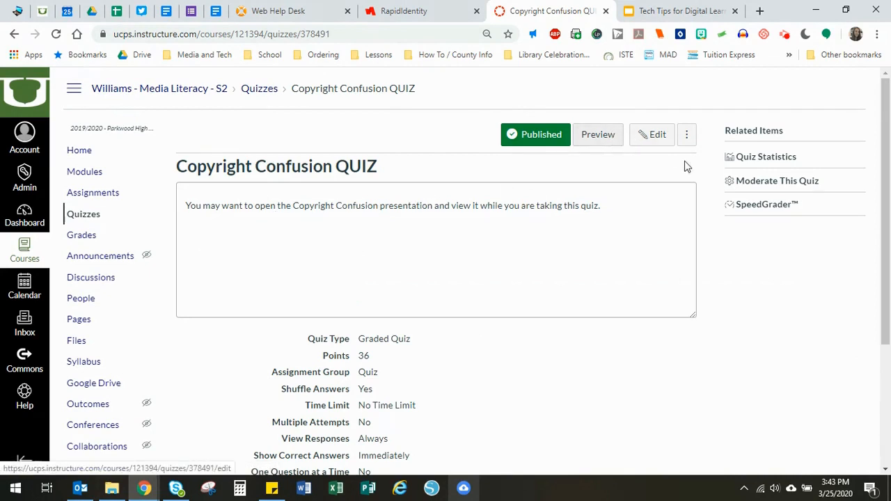
pyautogui.click(757, 208)
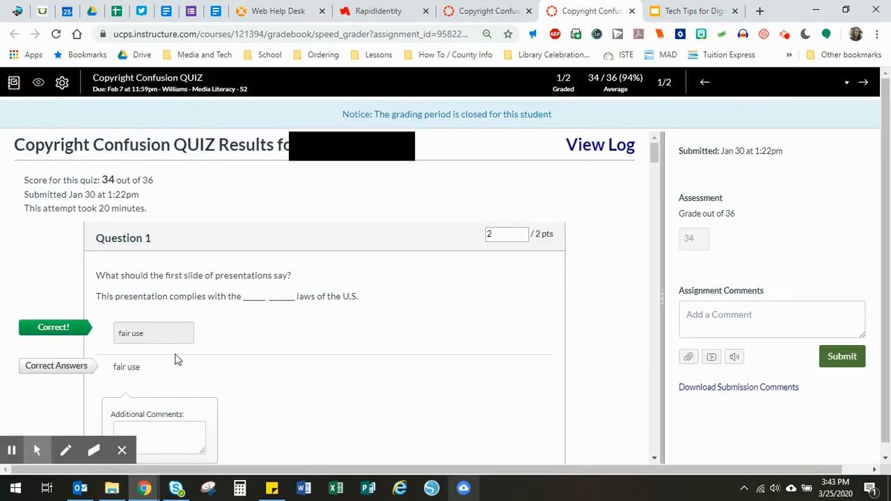
pyautogui.scroll(-2, 109, 338)
pyautogui.scroll(-3, 108, 220)
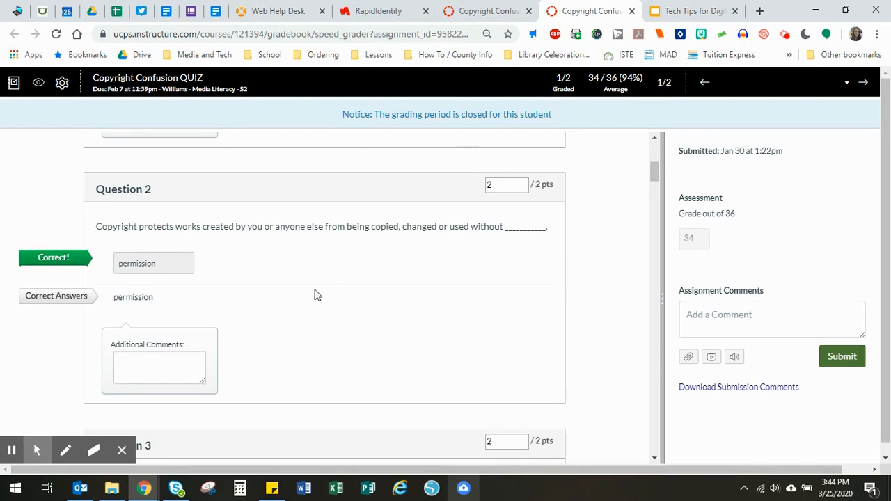
pyautogui.scroll(-3, 314, 293)
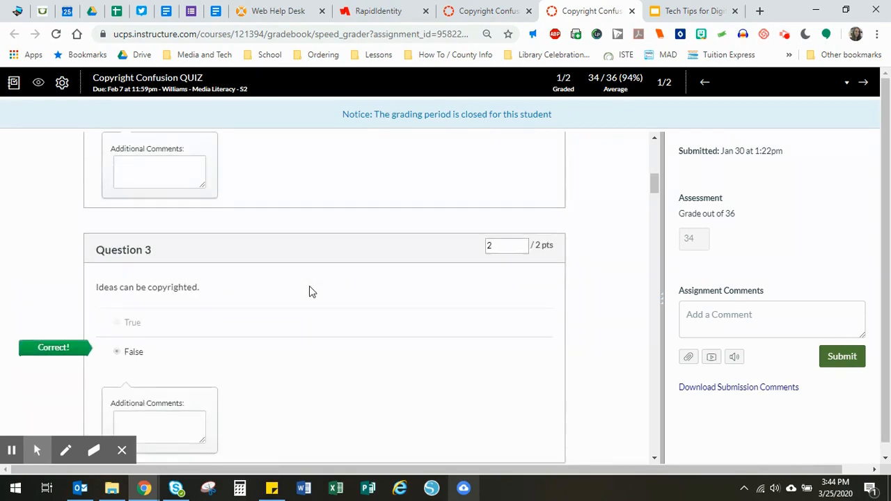
pyautogui.scroll(-10, 324, 281)
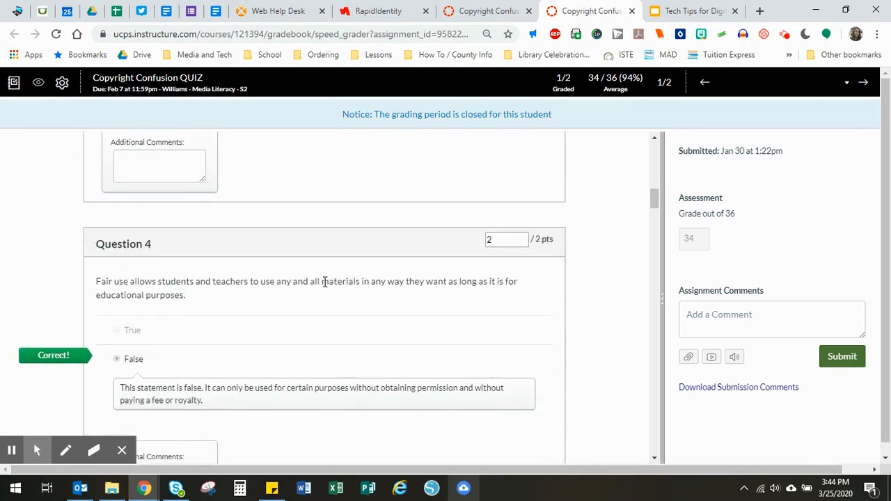
pyautogui.scroll(15, 324, 286)
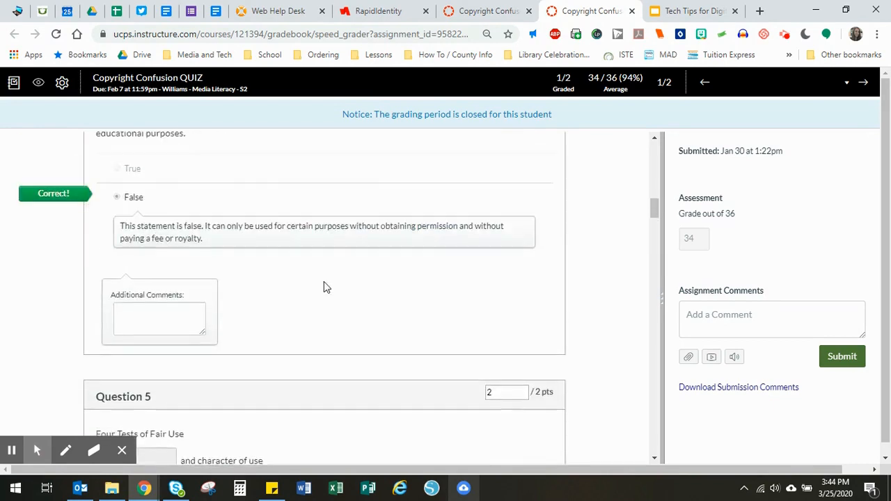
pyautogui.scroll(1, 324, 285)
pyautogui.scroll(-1, 325, 285)
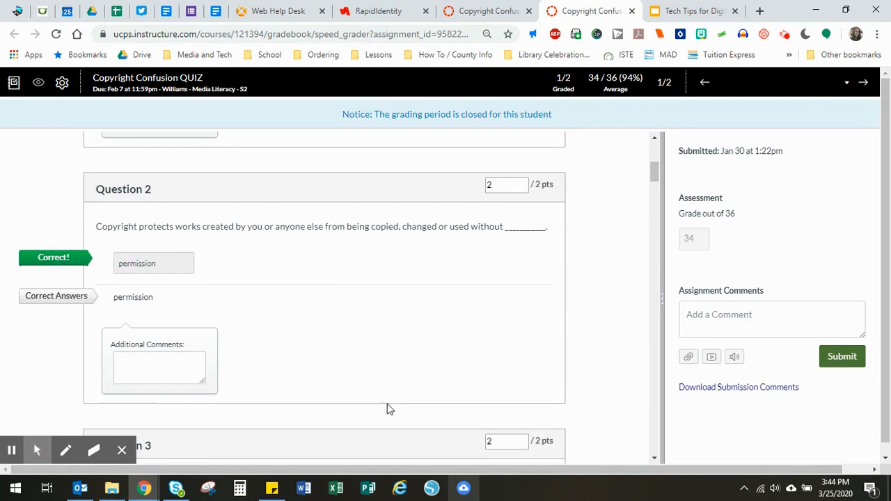
# Activate the Fudge Points field at the end of the student's submission and look back over the graded questions
pyautogui.scroll(-10, 385, 404)
pyautogui.scroll(-20, 384, 399)
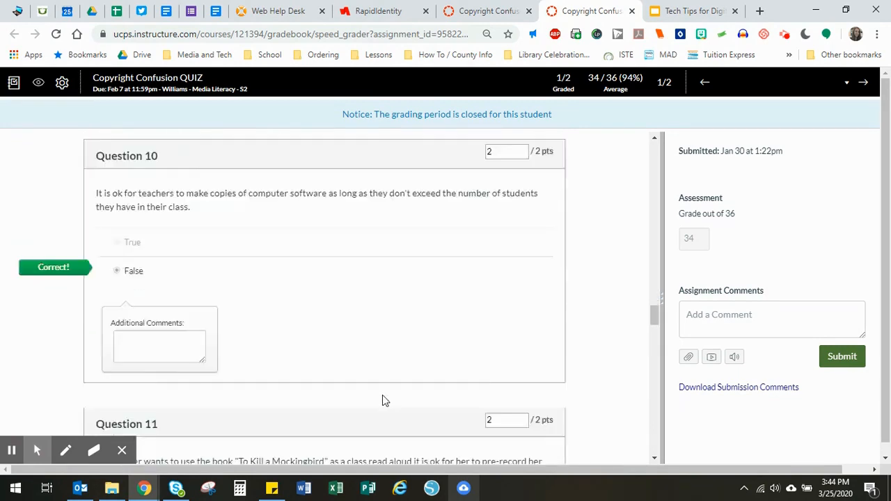
pyautogui.scroll(-5, 374, 391)
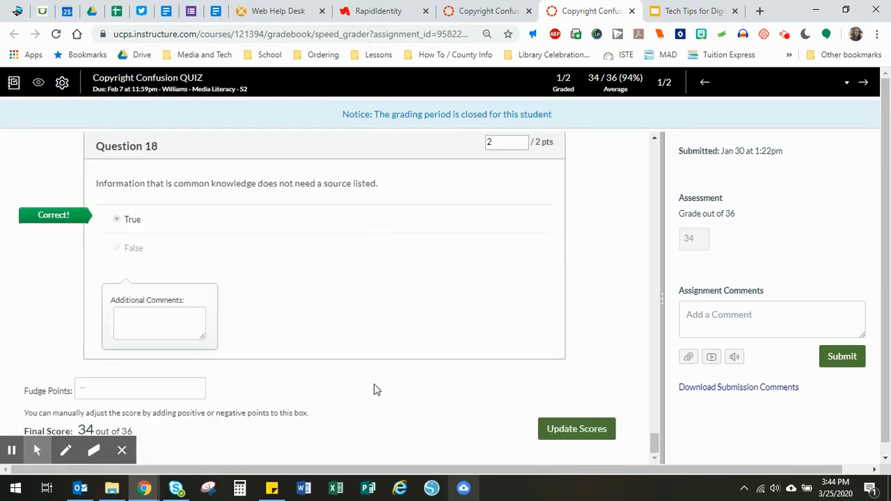
pyautogui.click(99, 390)
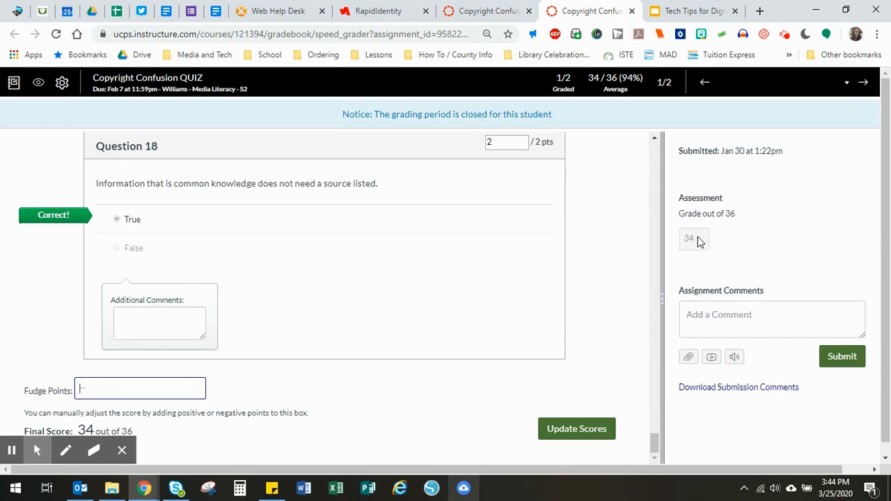
pyautogui.scroll(20, 587, 271)
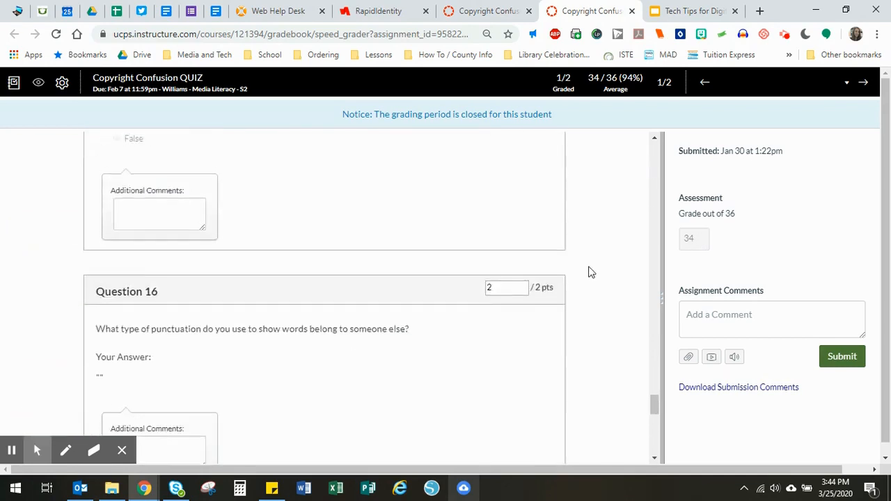
pyautogui.scroll(20, 587, 271)
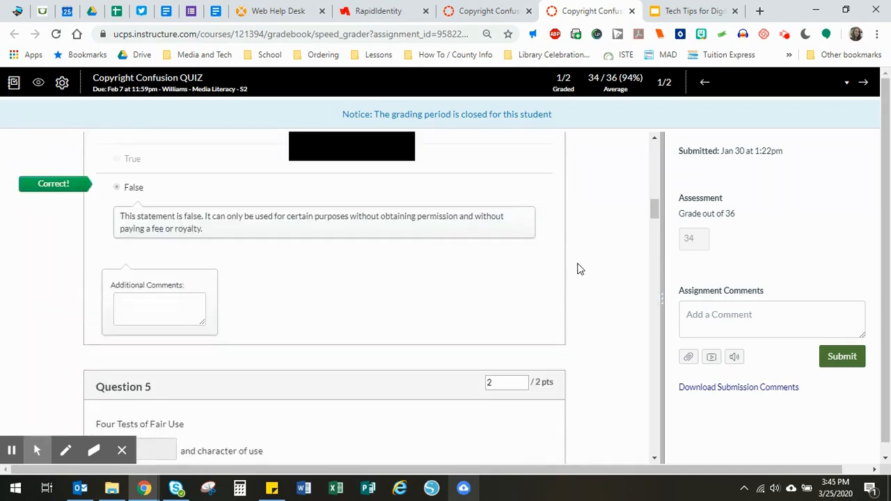
# Close SpeedGrader, open Copyright Confusion QUIZ's moderation page and view the results of the student who completed the quiz
pyautogui.click(632, 14)
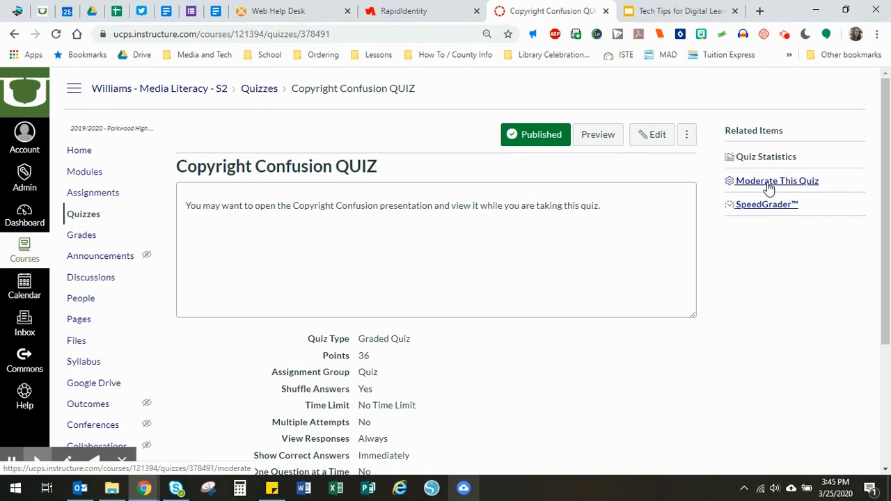
pyautogui.click(769, 183)
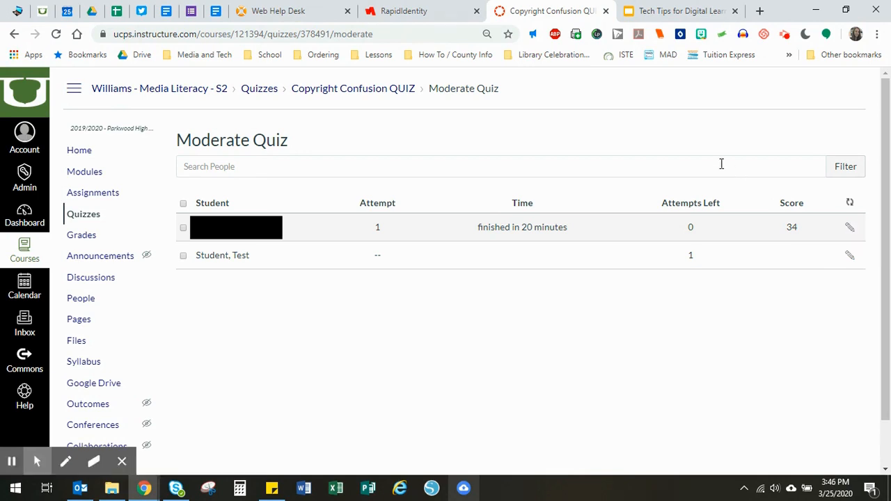
pyautogui.click(238, 237)
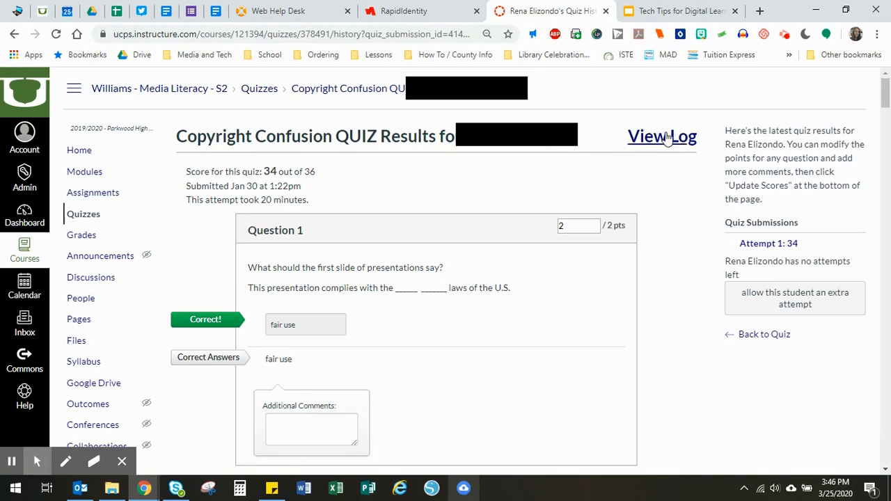
# Open the log of the student's quiz attempt and examine the action log for answered questions and times away from the quiz page
pyautogui.click(662, 136)
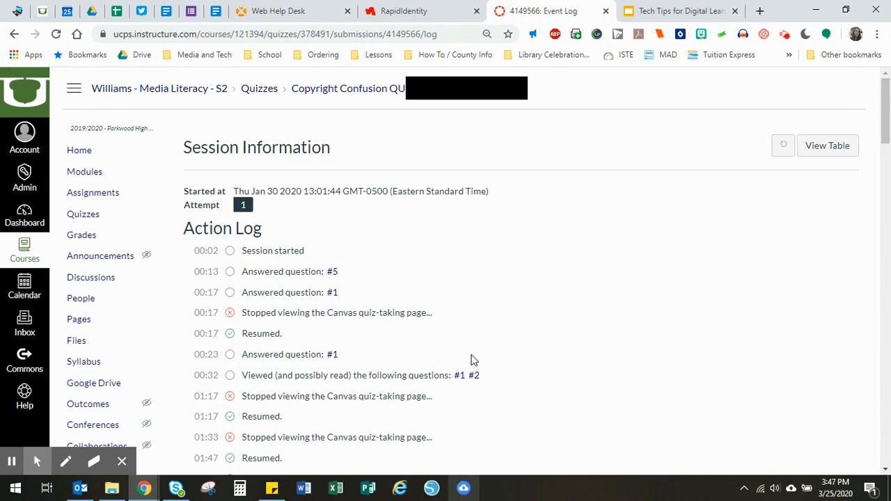
pyautogui.scroll(-4, 465, 328)
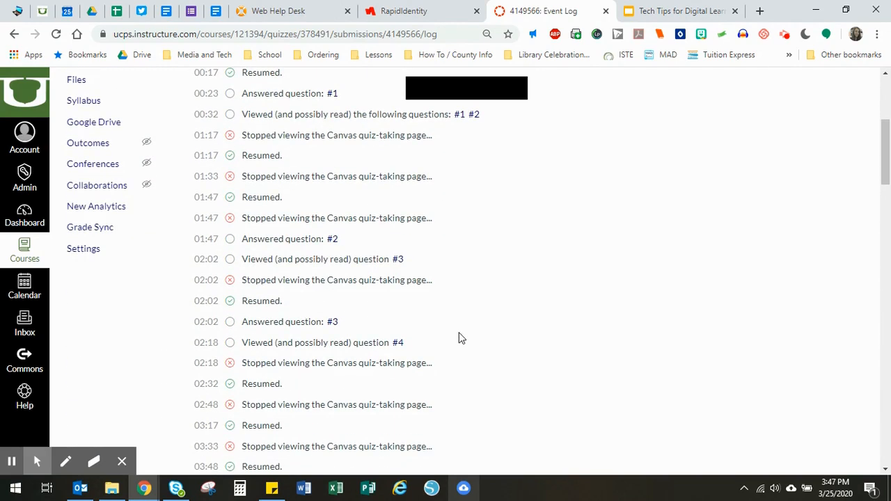
pyautogui.scroll(1, 451, 329)
pyautogui.scroll(4, 450, 329)
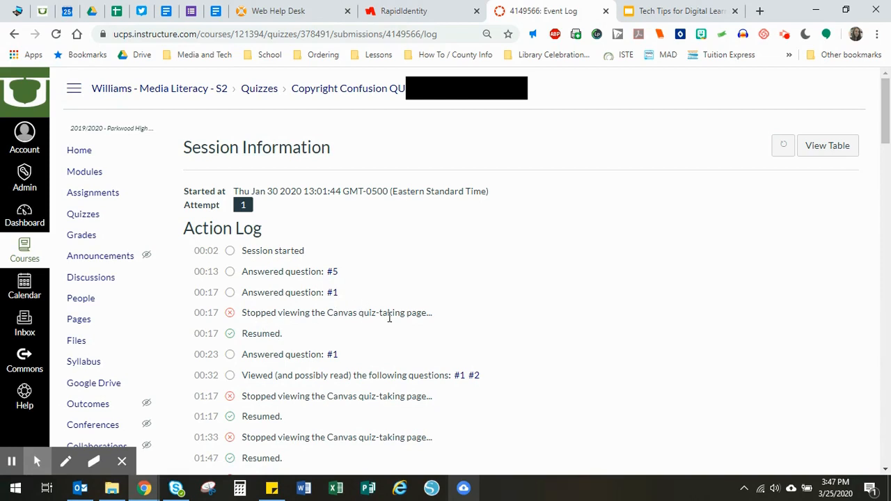
pyautogui.scroll(-1, 272, 327)
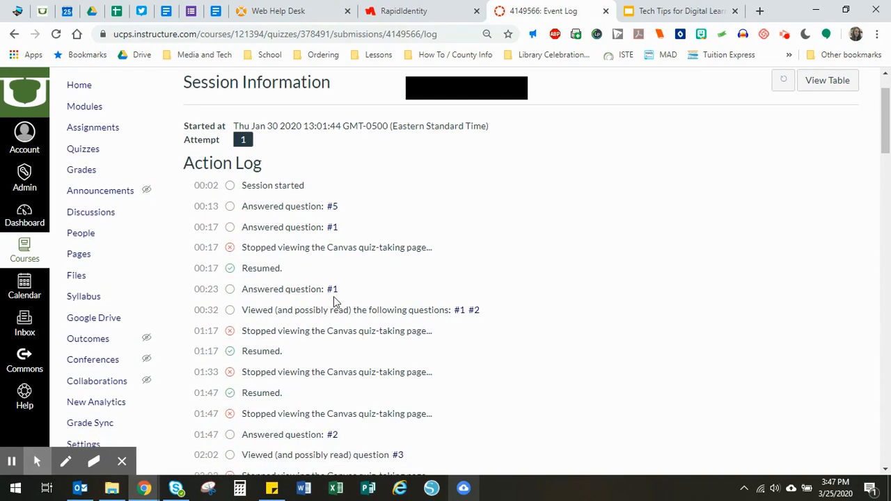
pyautogui.scroll(-1, 333, 297)
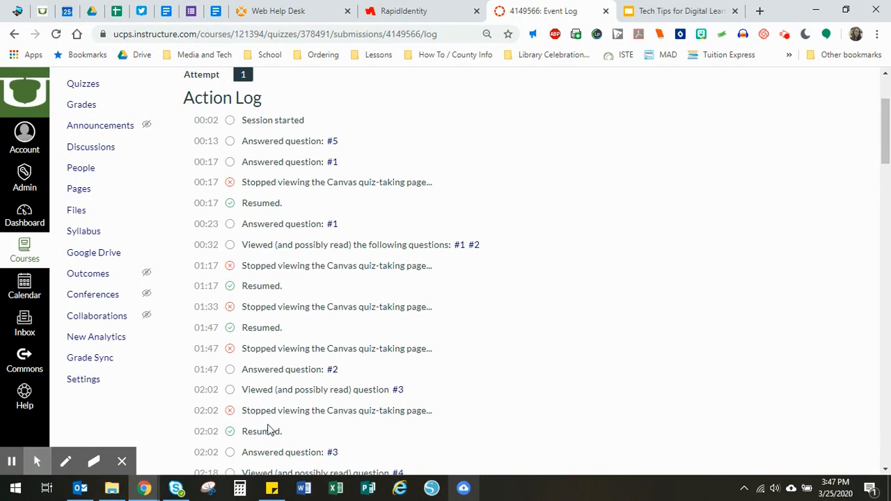
pyautogui.scroll(-1, 271, 426)
pyautogui.scroll(-4, 272, 425)
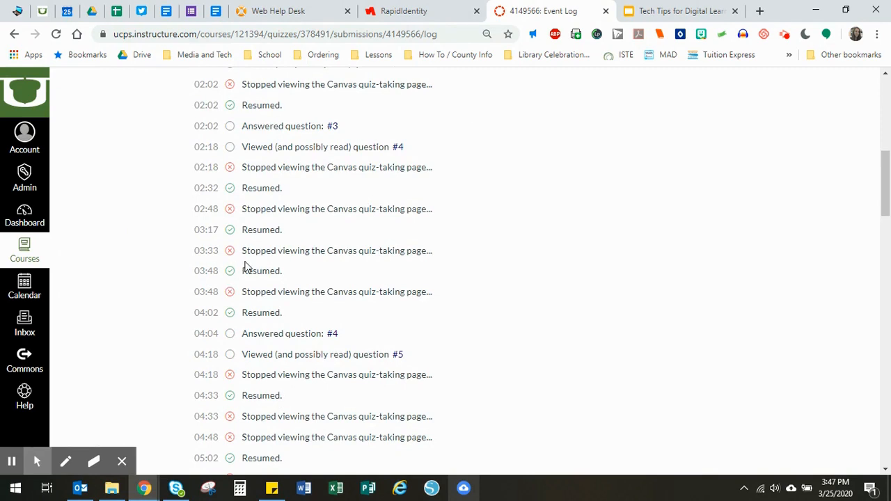
pyautogui.scroll(-2, 267, 308)
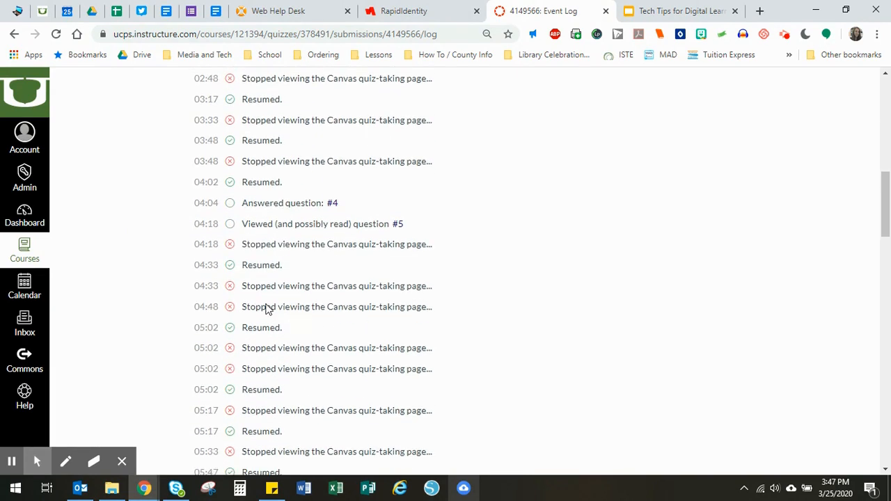
# Review the rest of the attempt's action log through its final entry, and return to the session information at its start
pyautogui.scroll(-2, 267, 306)
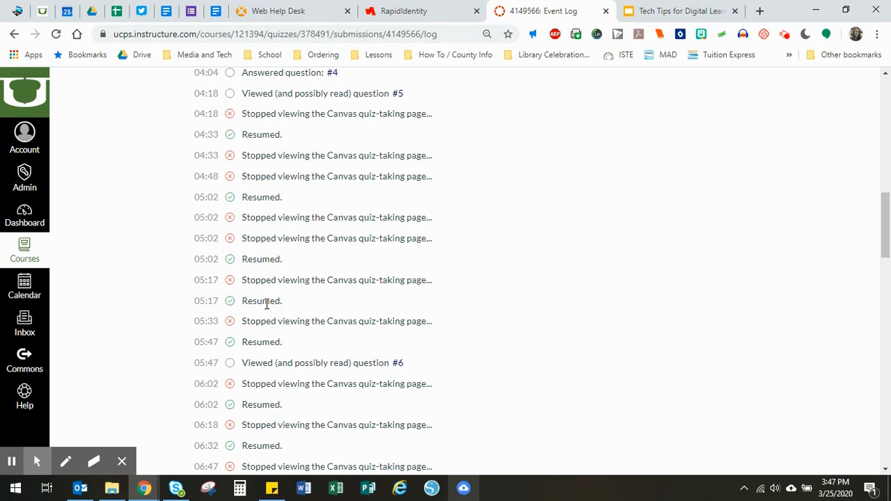
pyautogui.scroll(-5, 268, 303)
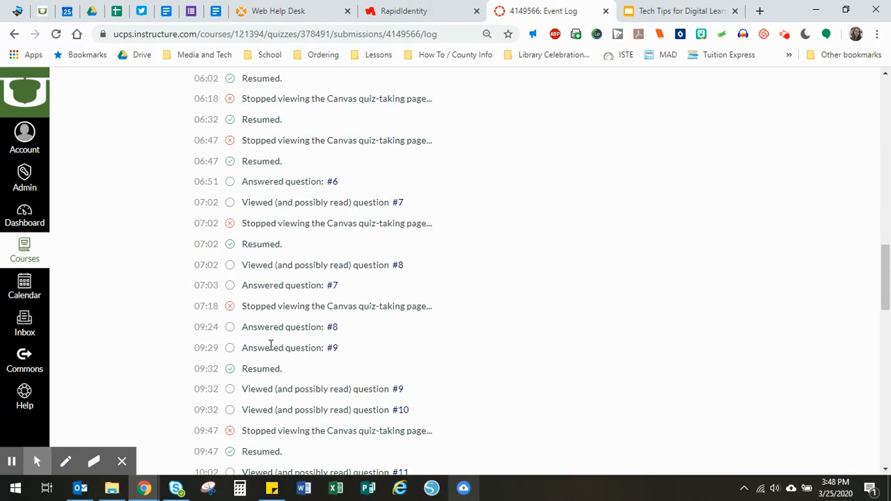
pyautogui.scroll(-4, 312, 324)
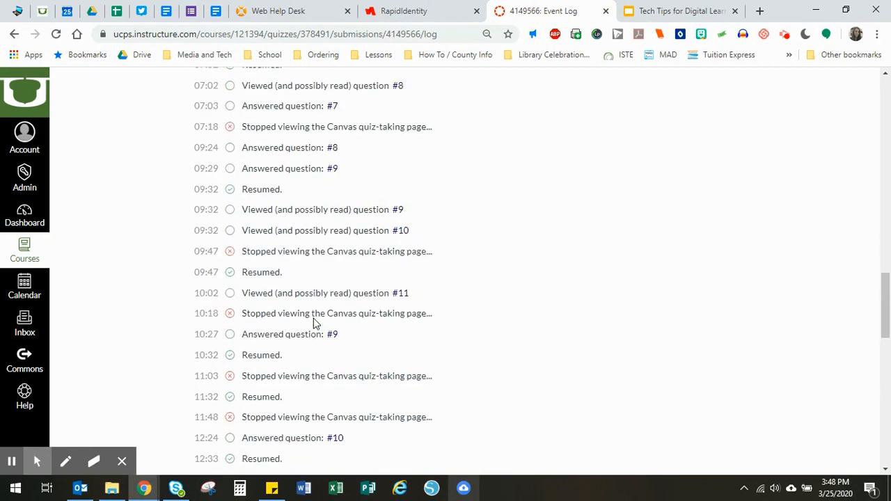
pyautogui.scroll(-10, 313, 323)
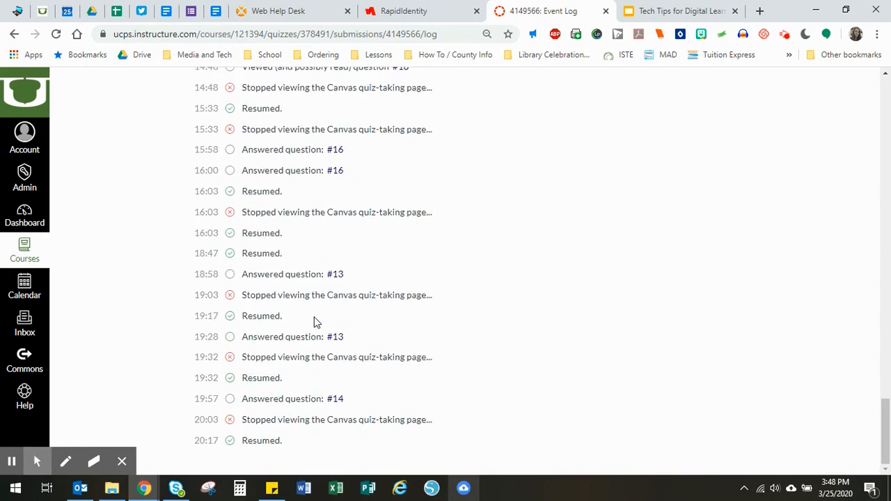
pyautogui.scroll(15, 333, 341)
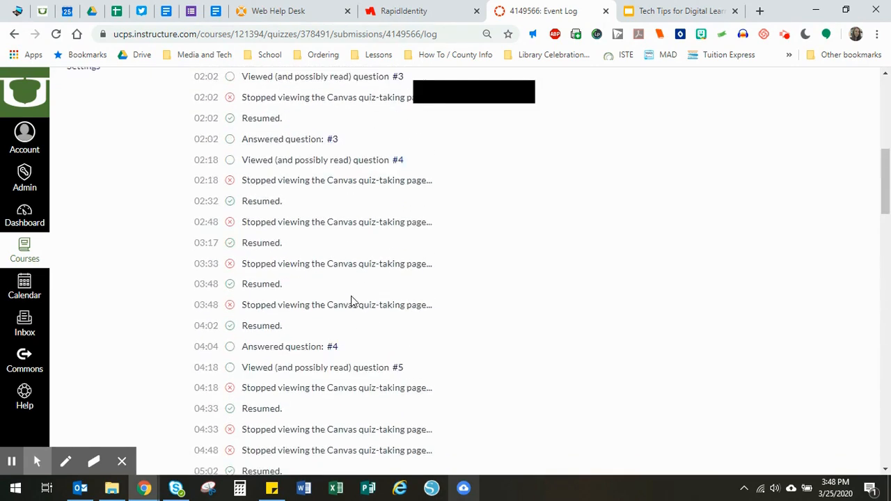
pyautogui.scroll(7, 352, 301)
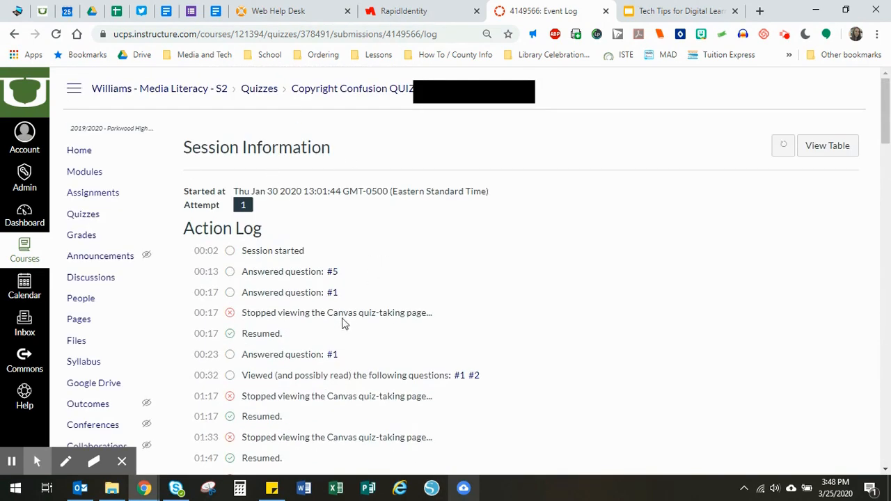